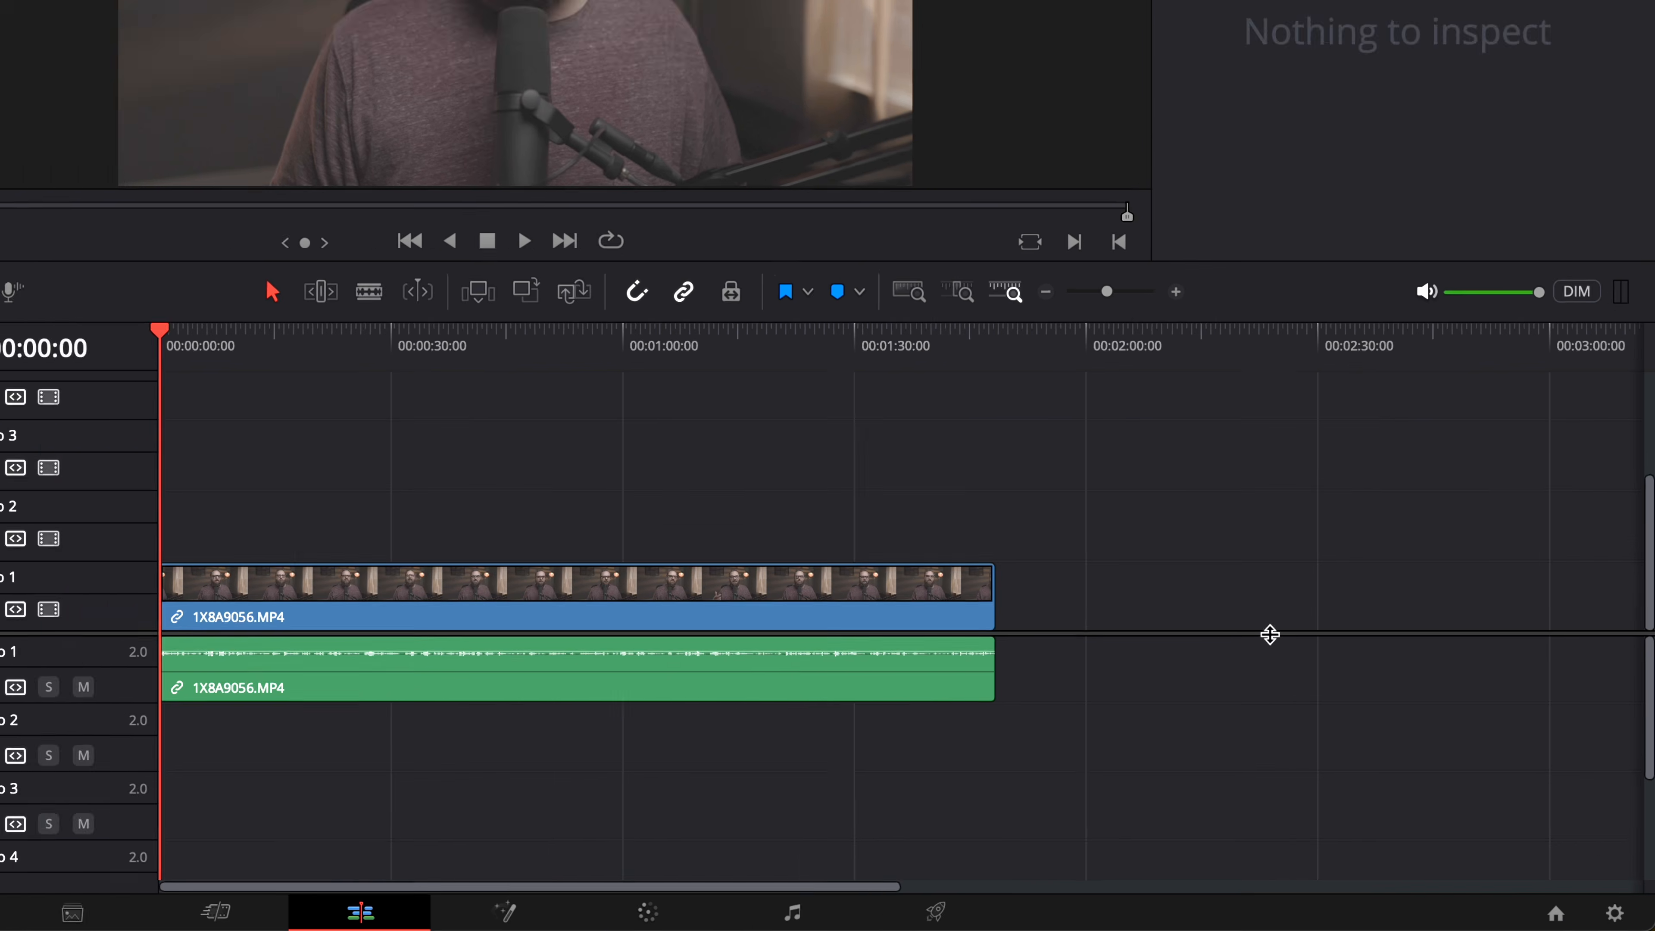
Step: Examine the timeline color space options in the project's Color Management settings, including the Rec.709 and Rec.2020 entries
left_click(1613, 913)
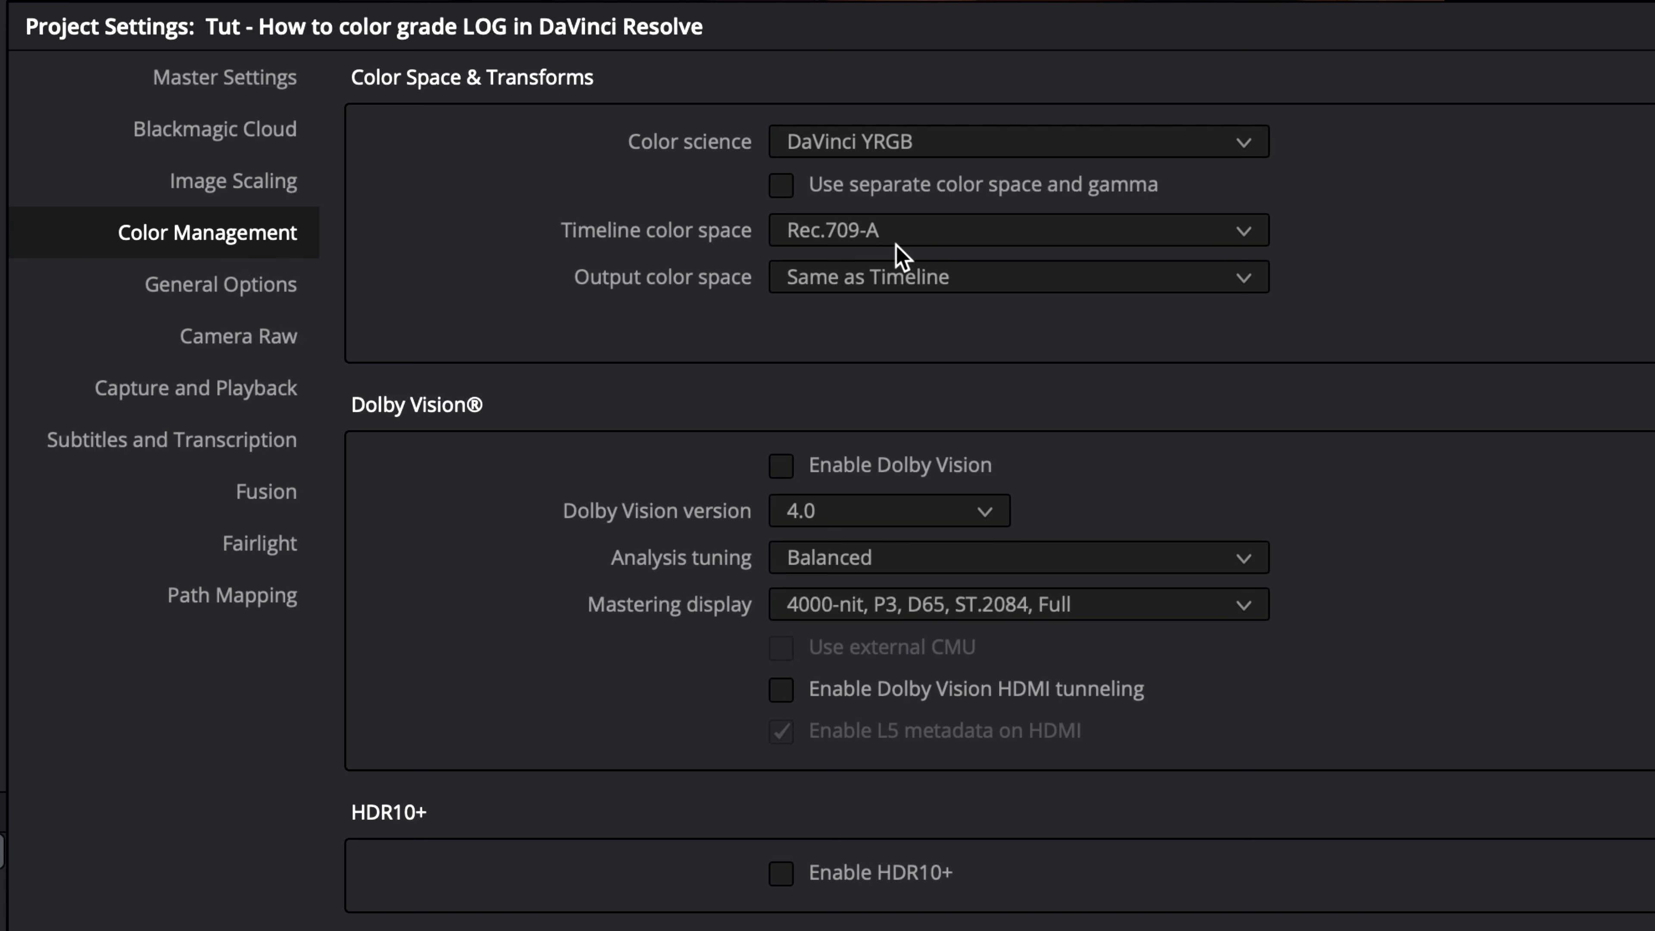
left_click(919, 227)
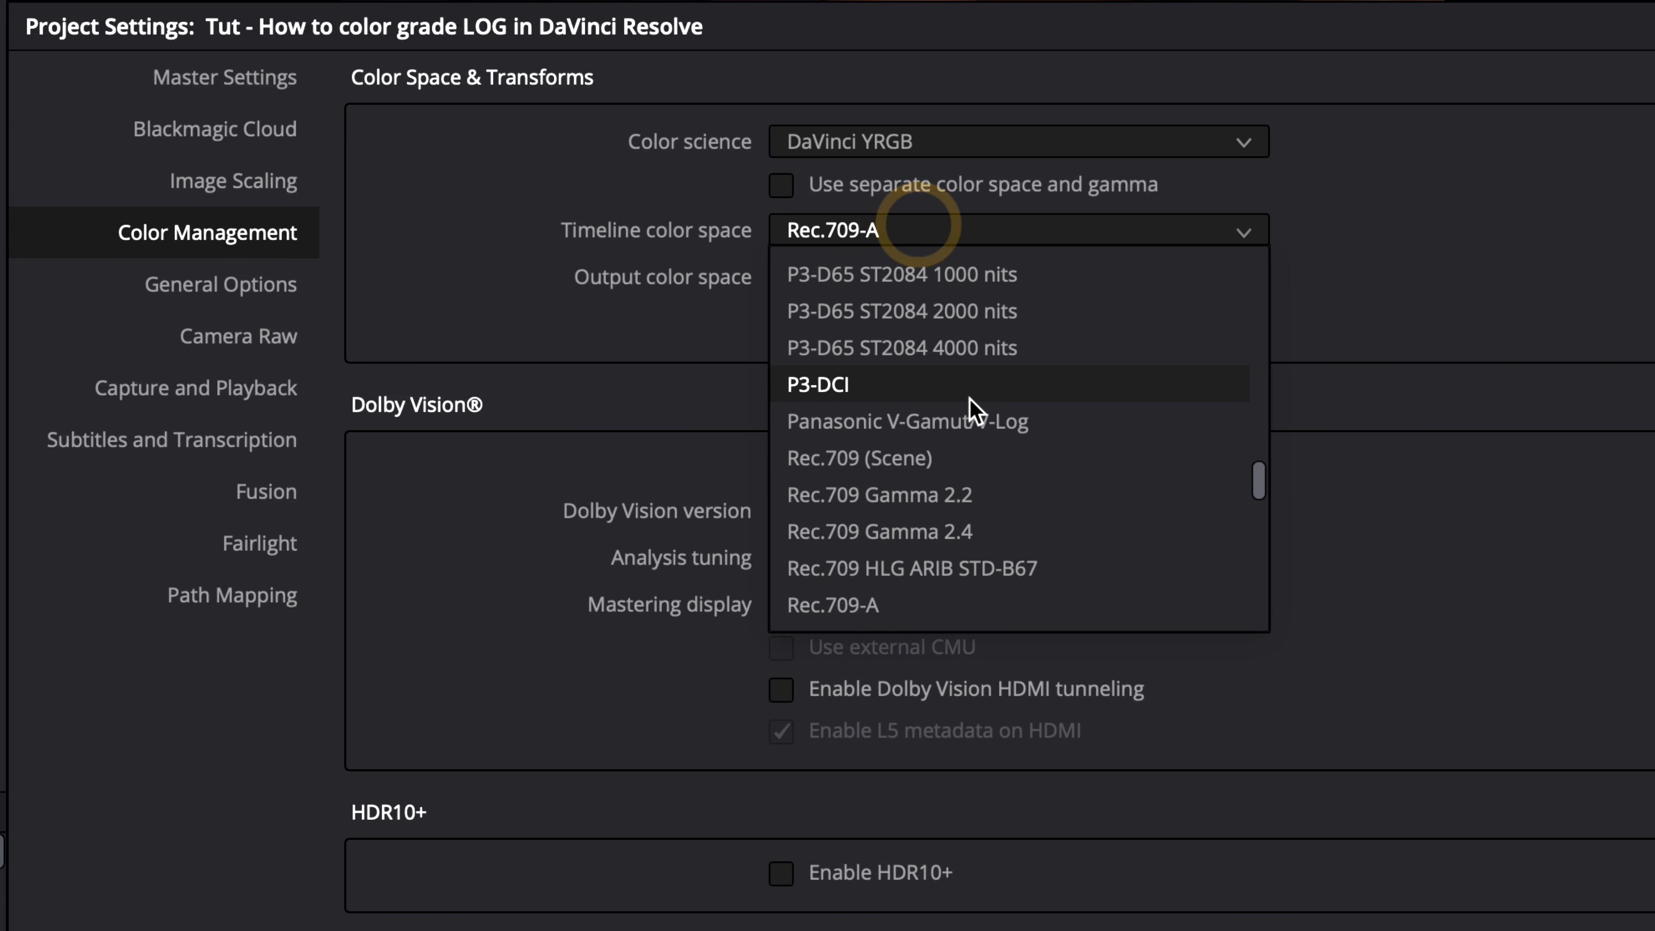
mouse_move(1262, 490)
left_mouse_down()
mouse_move(1253, 251)
mouse_move(1240, 388)
mouse_move(1275, 516)
left_mouse_up()
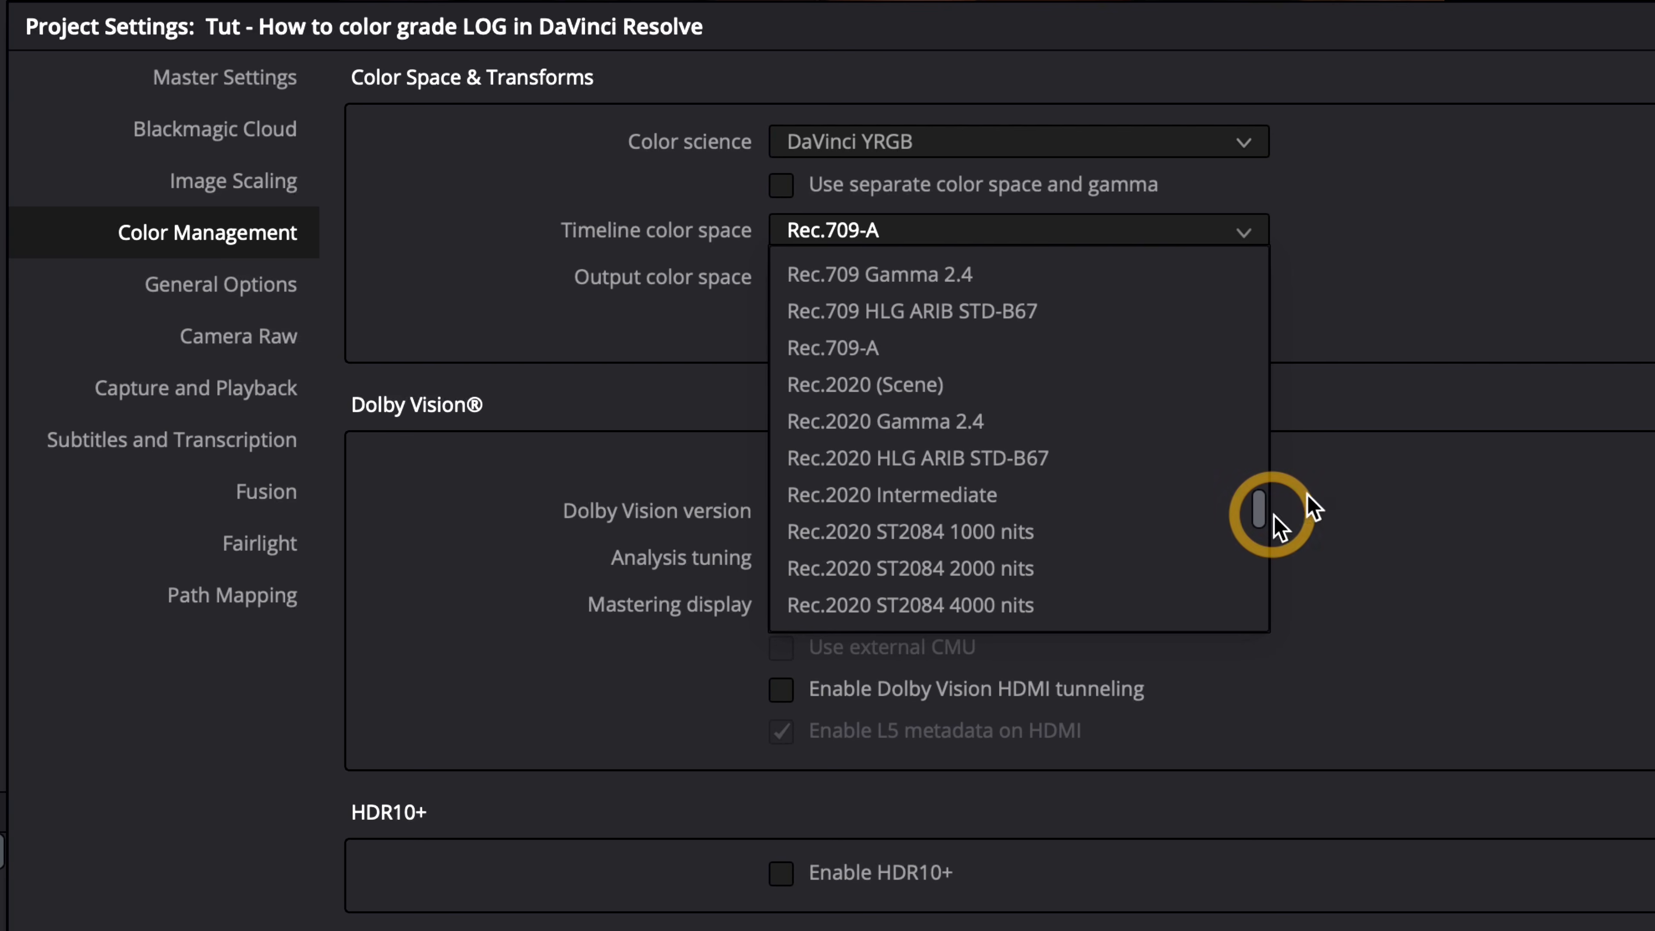
left_click(1372, 295)
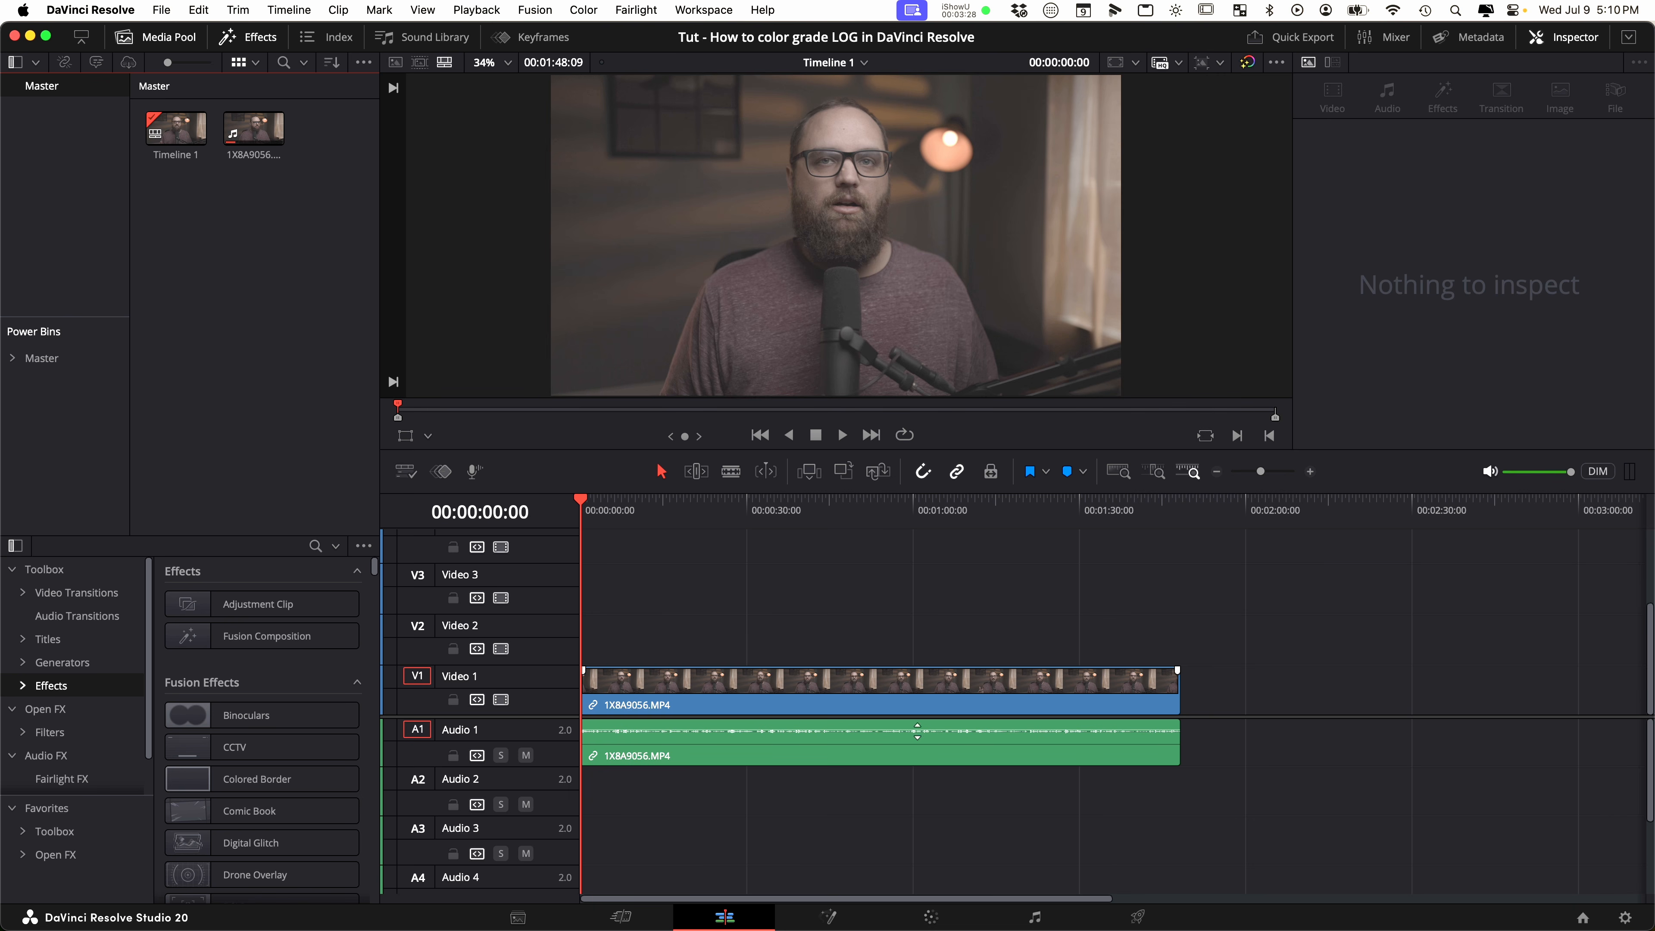
Step: Switch to the Color page and save the project
left_click(938, 919)
key("super+s")
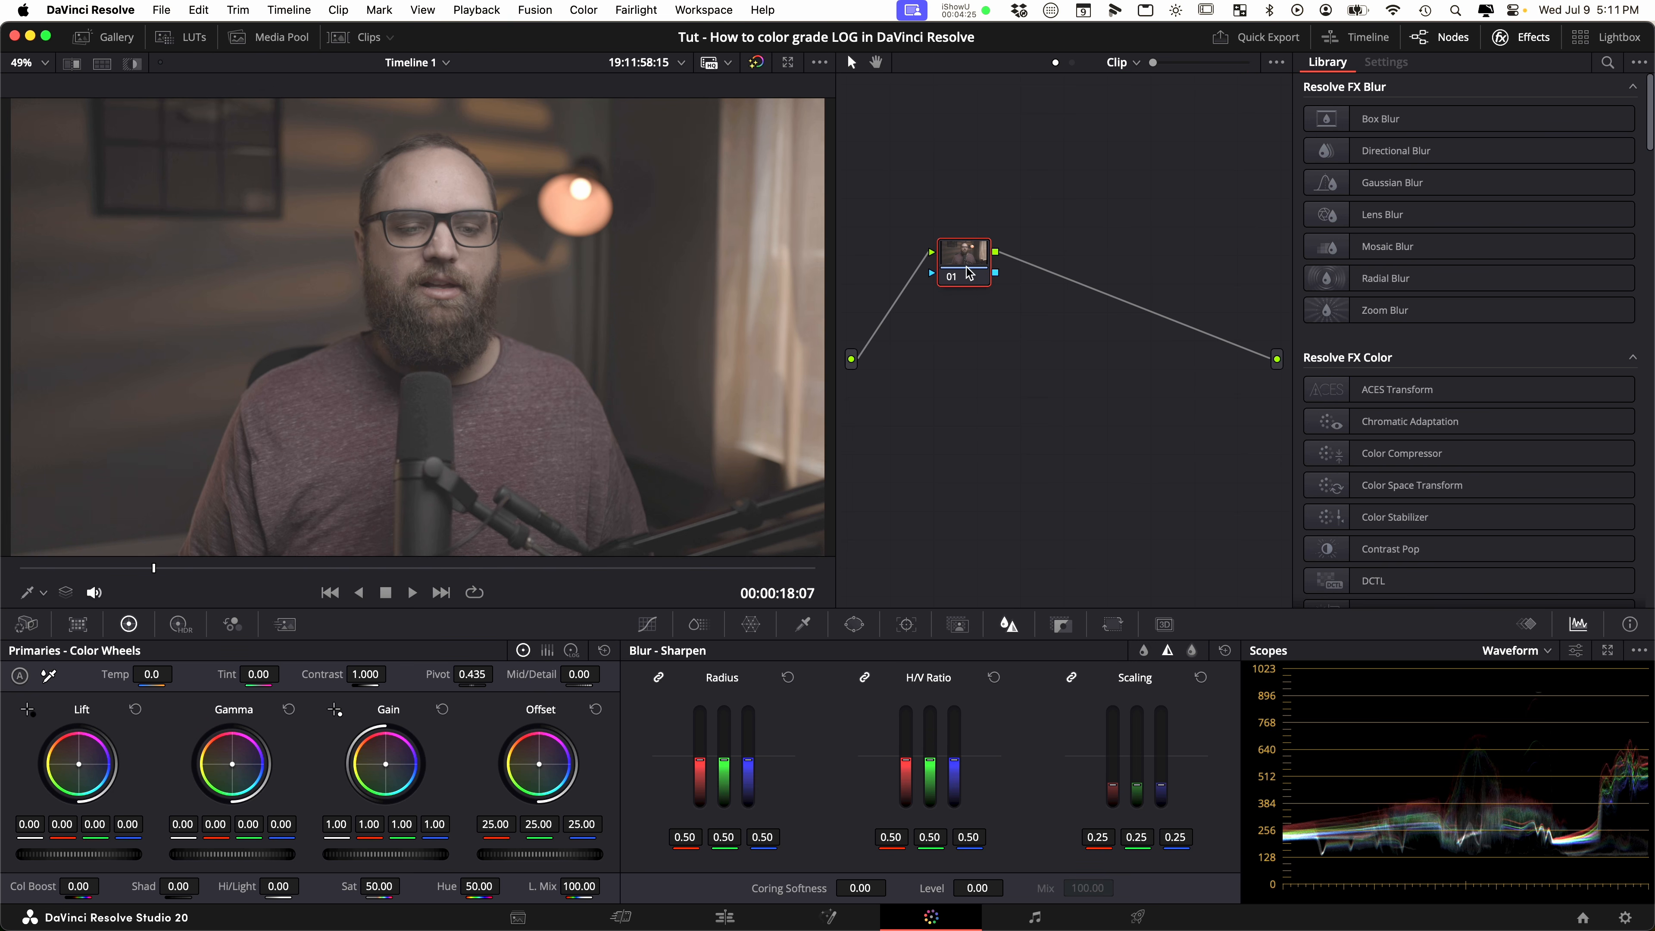
left_click_drag(365, 674, 478, 672)
left_click_drag(232, 857, 580, 888)
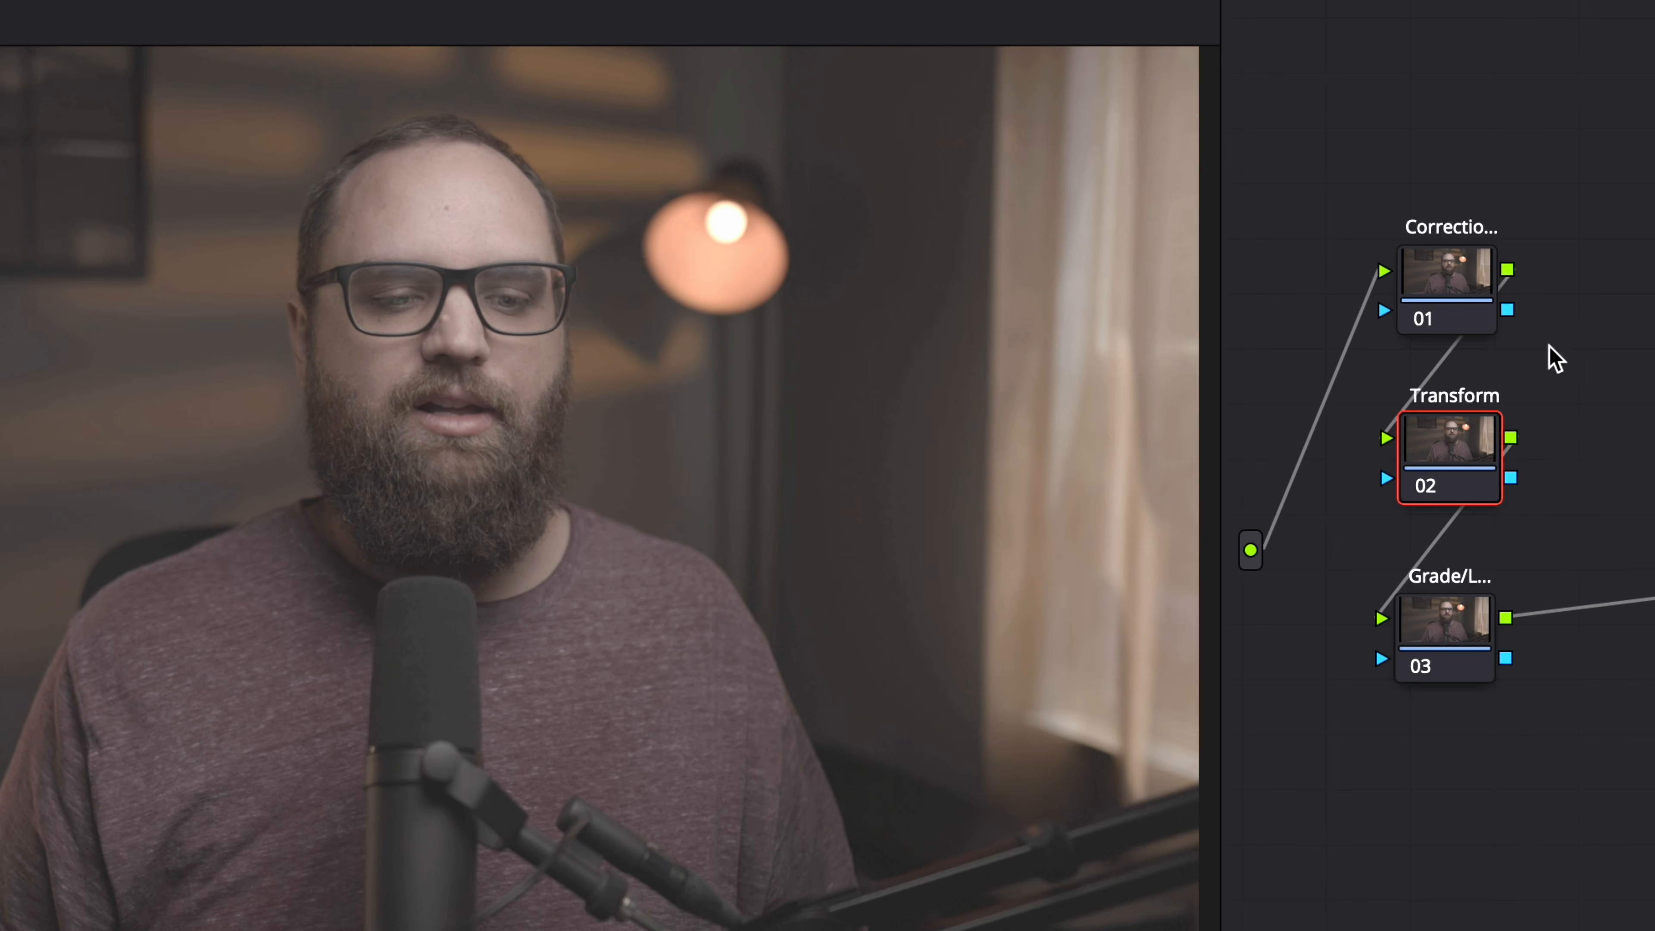
Step: Go through the Correction, Transform and Grade nodes in order, adjusting the vertical spacing between them
left_click_drag(1433, 636, 1434, 656)
left_click(1458, 476)
left_click_drag(1463, 300, 1463, 308)
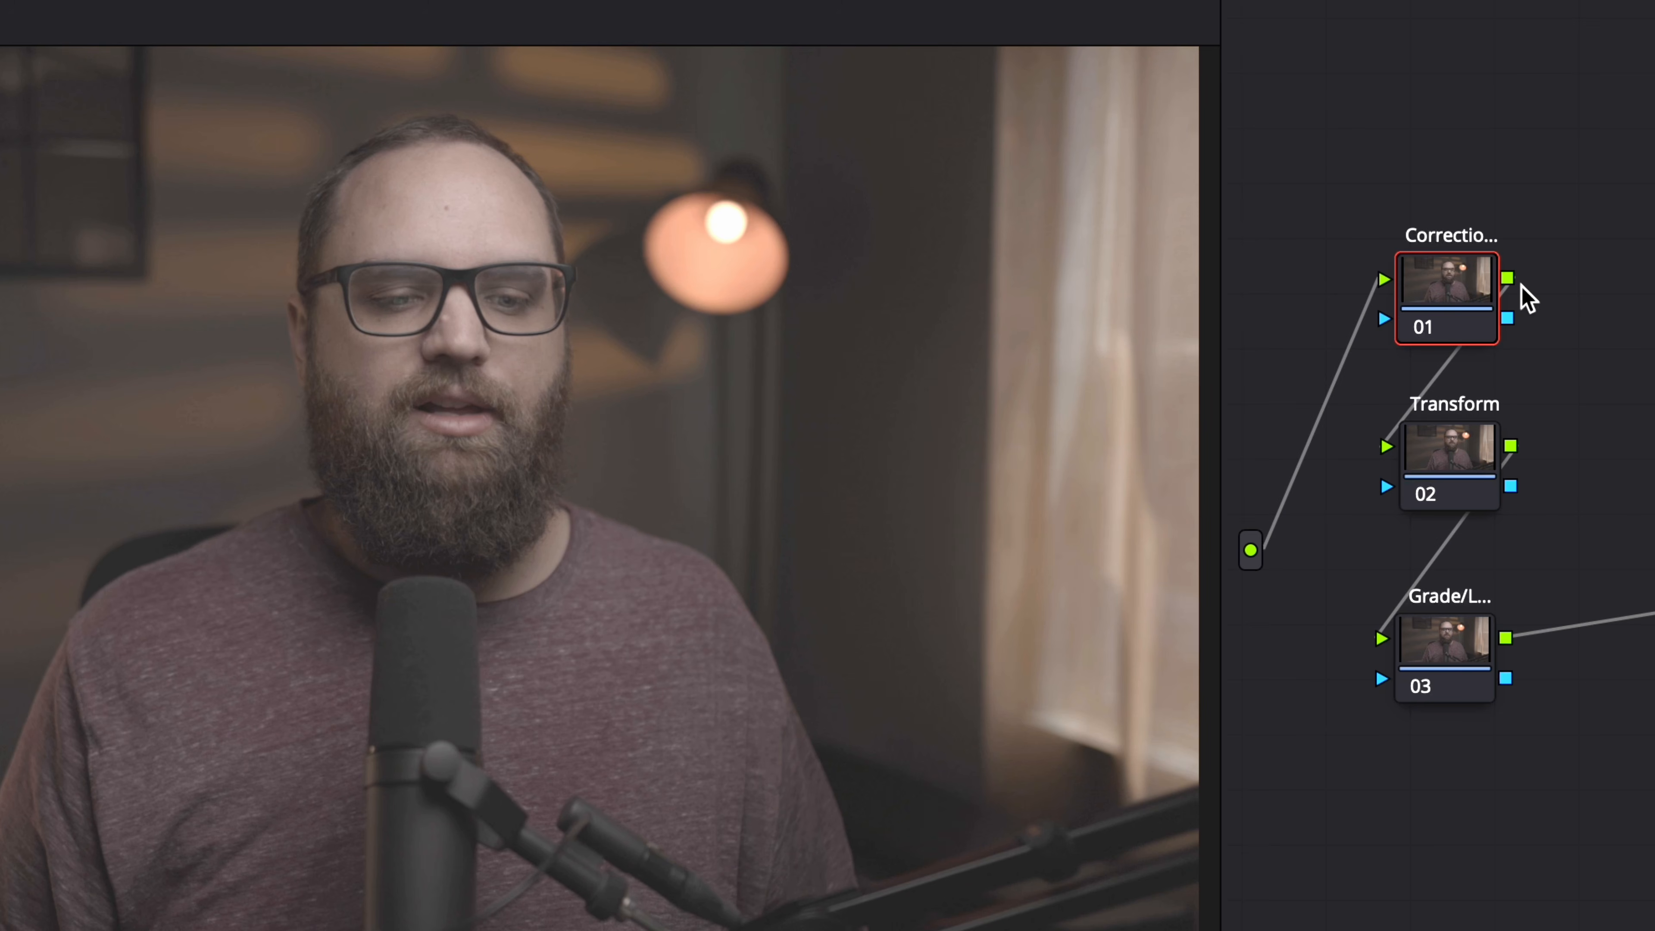
left_click(1454, 295)
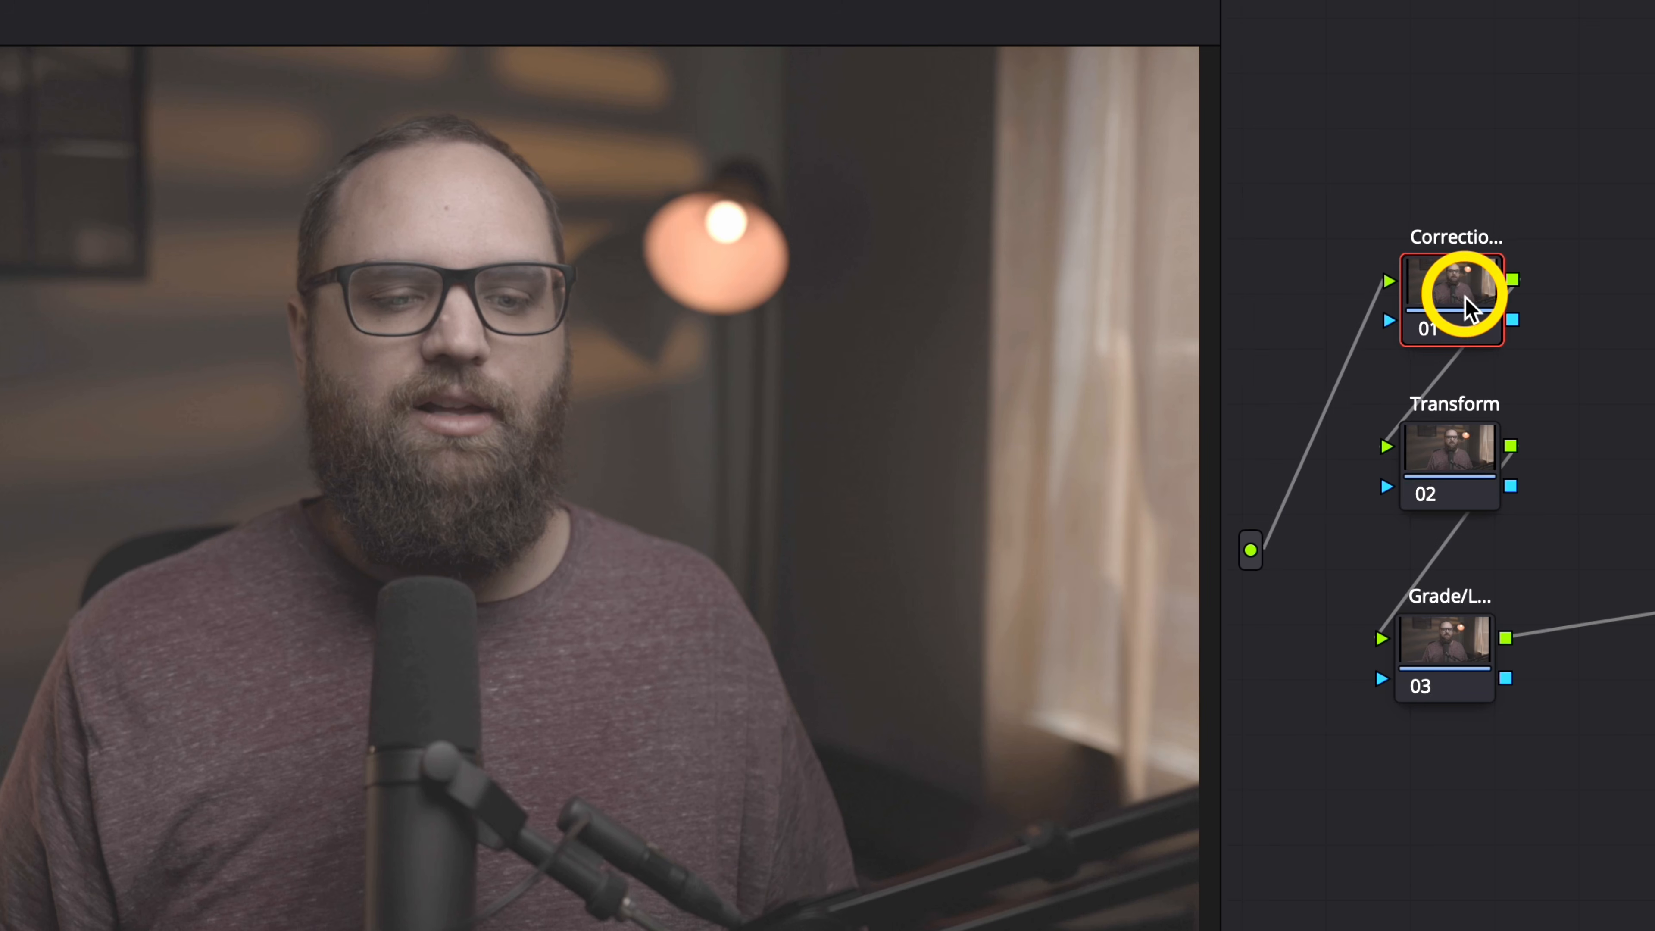
left_click(1469, 455)
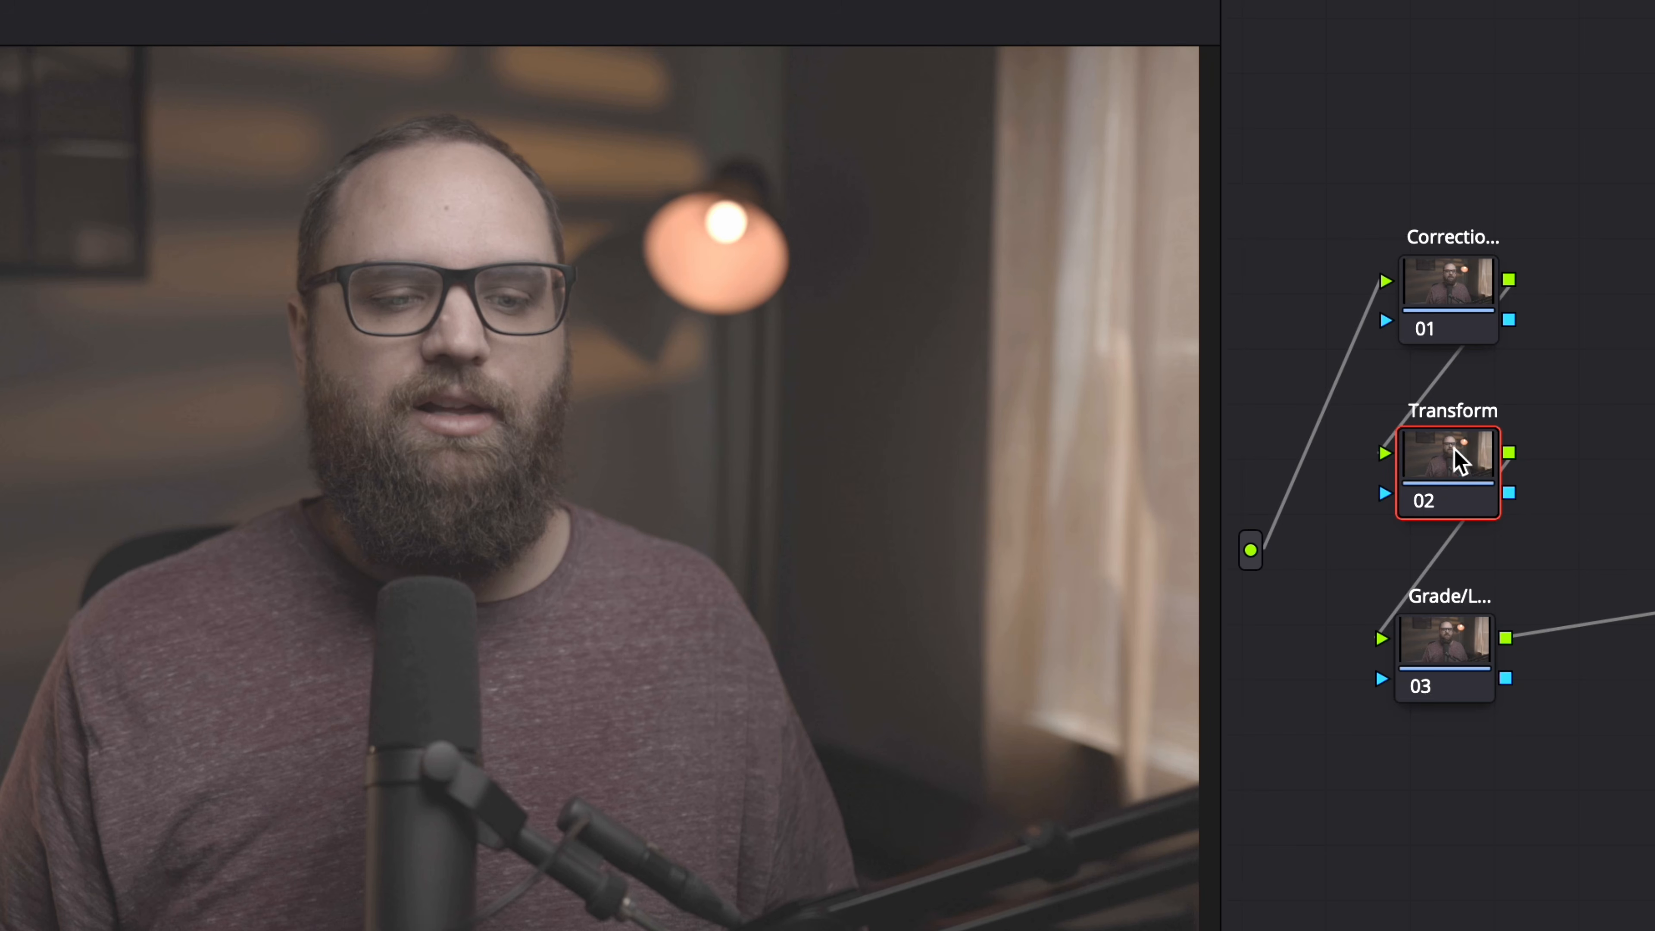
left_click(1455, 637)
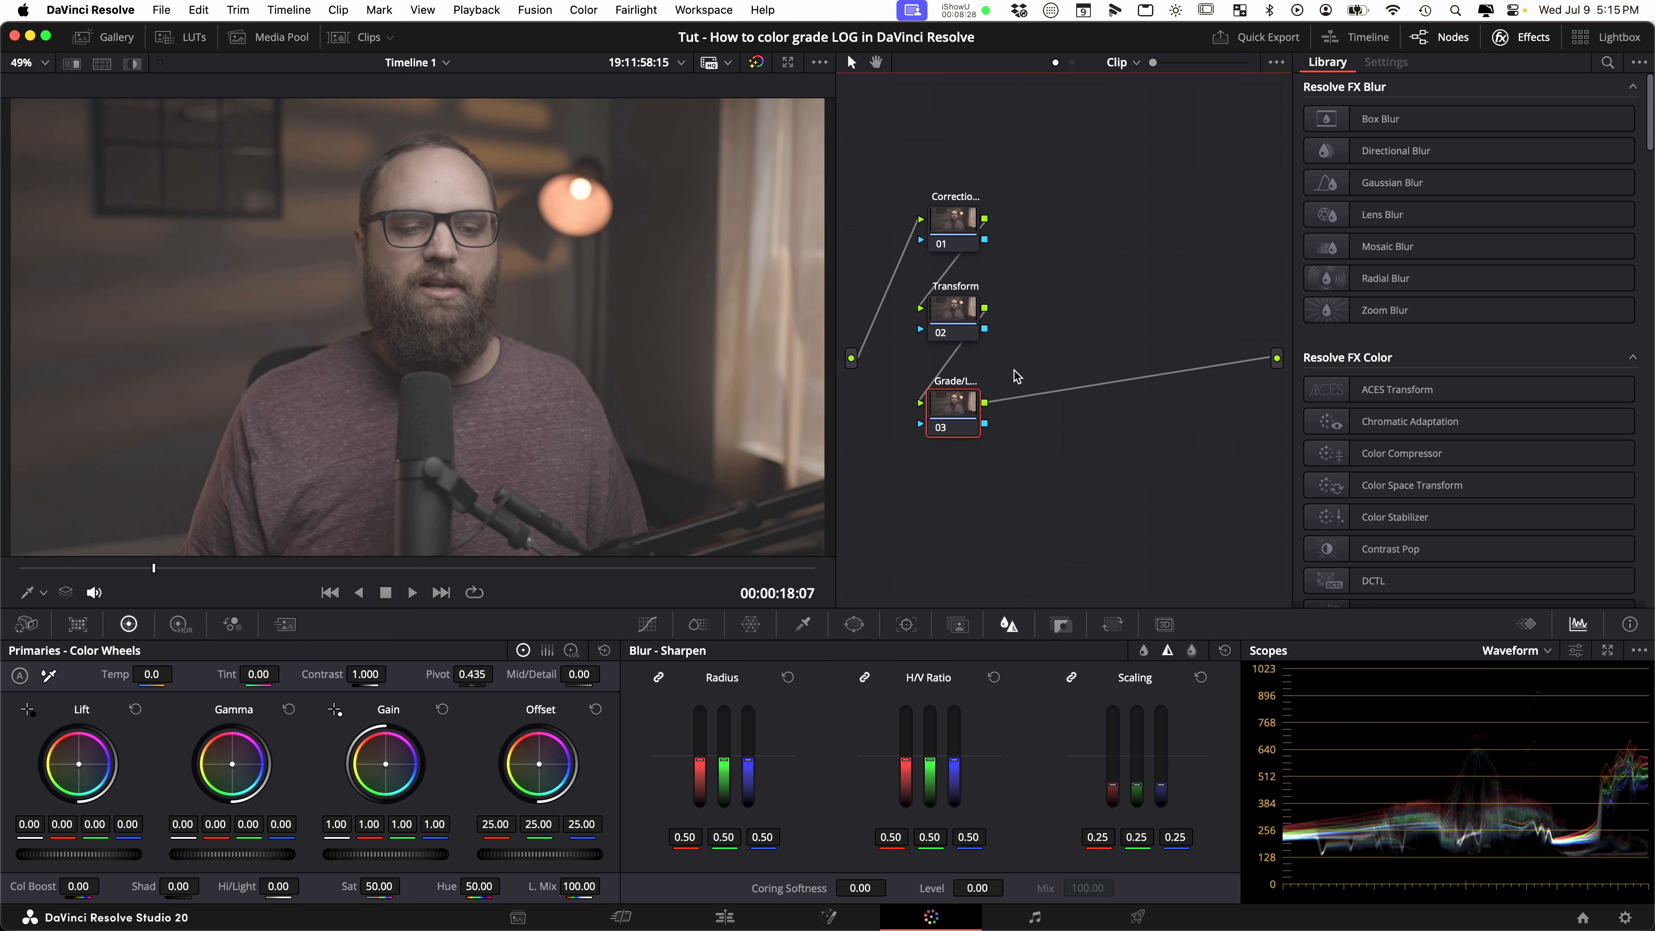
key("Delete")
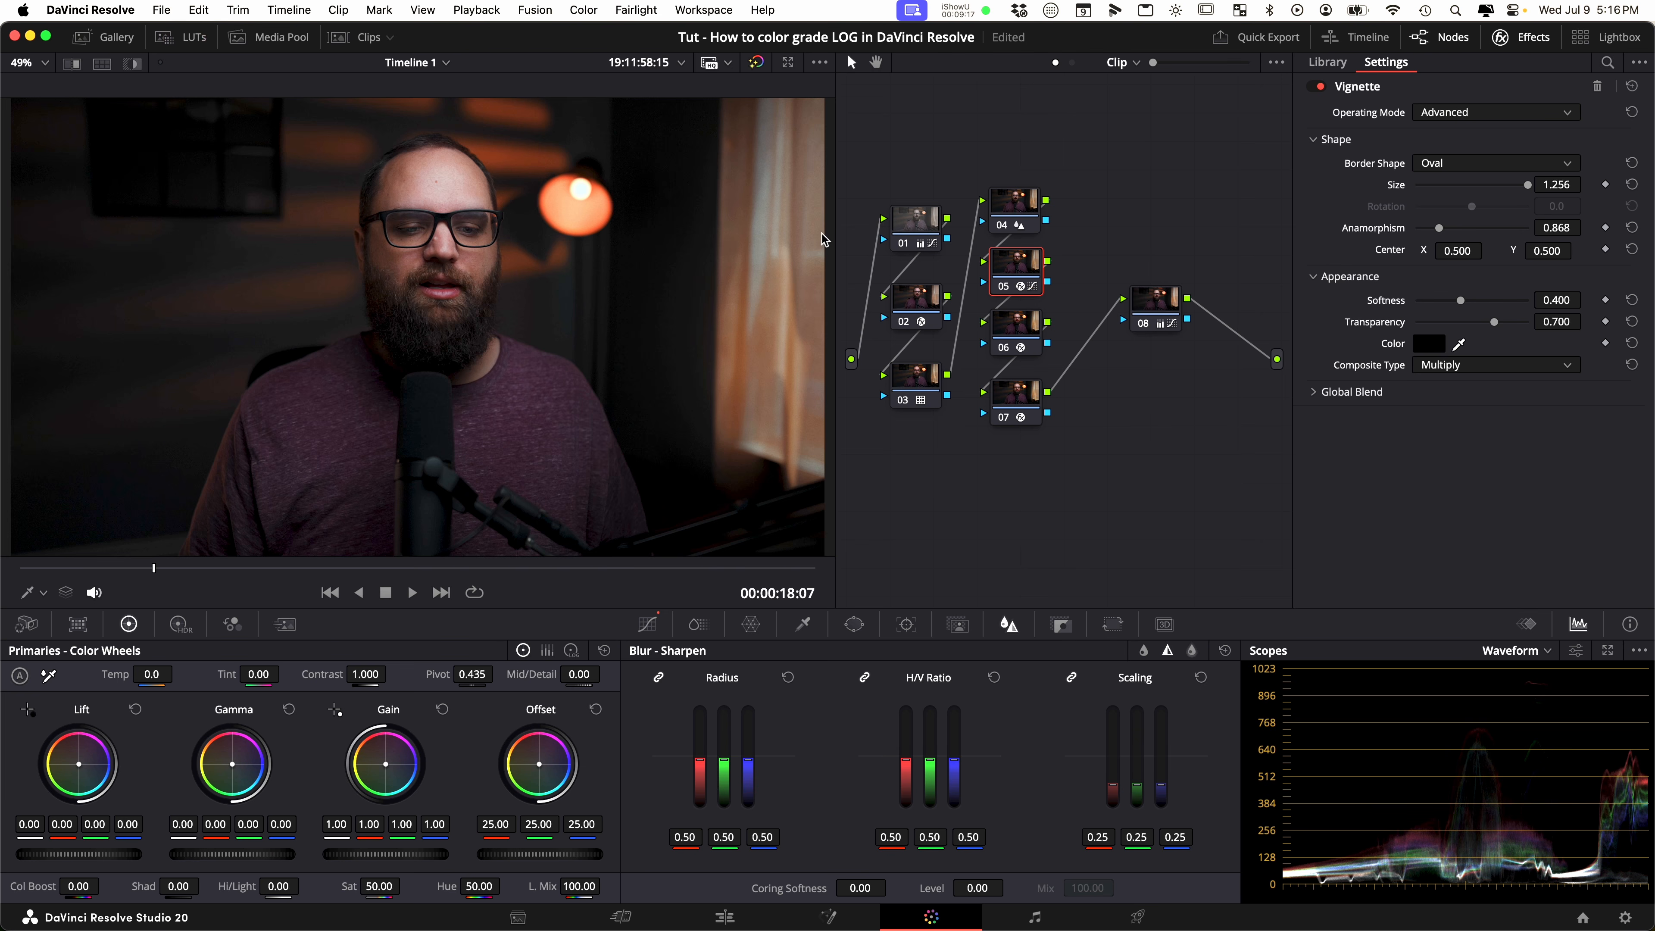
Step: Disable all eight nodes of the finished grade one after another, from node 08 back to node 01
key("XF86MonBrightnessUp")
left_click(1145, 322)
left_click(1004, 416)
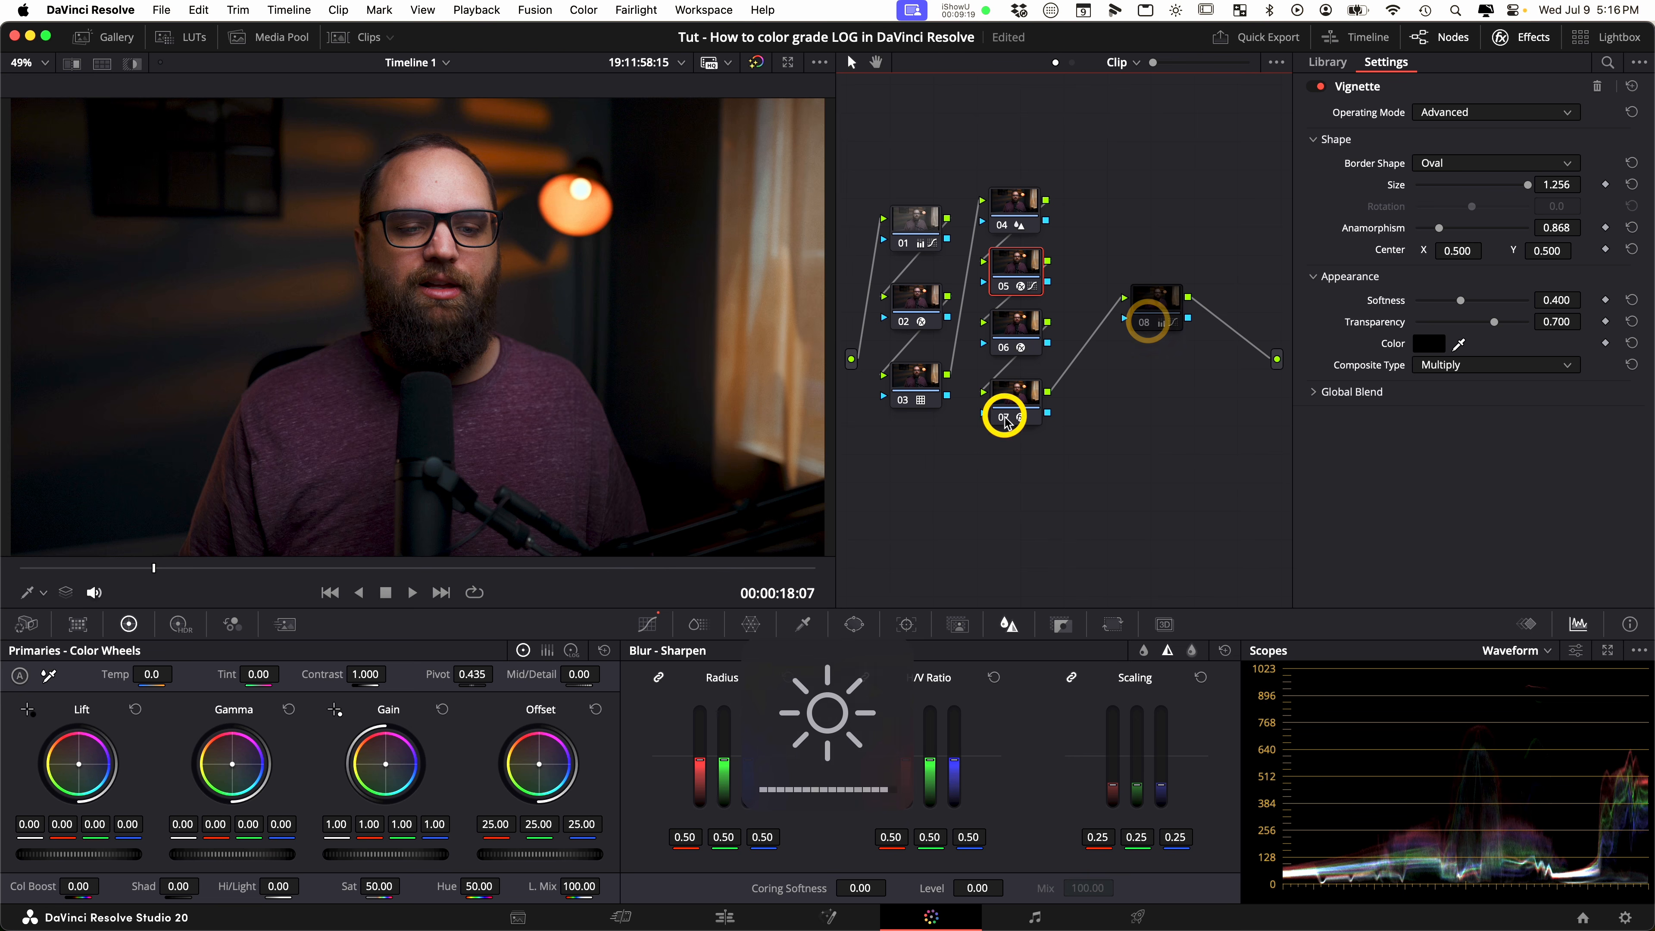
left_click(1003, 346)
left_click(1004, 286)
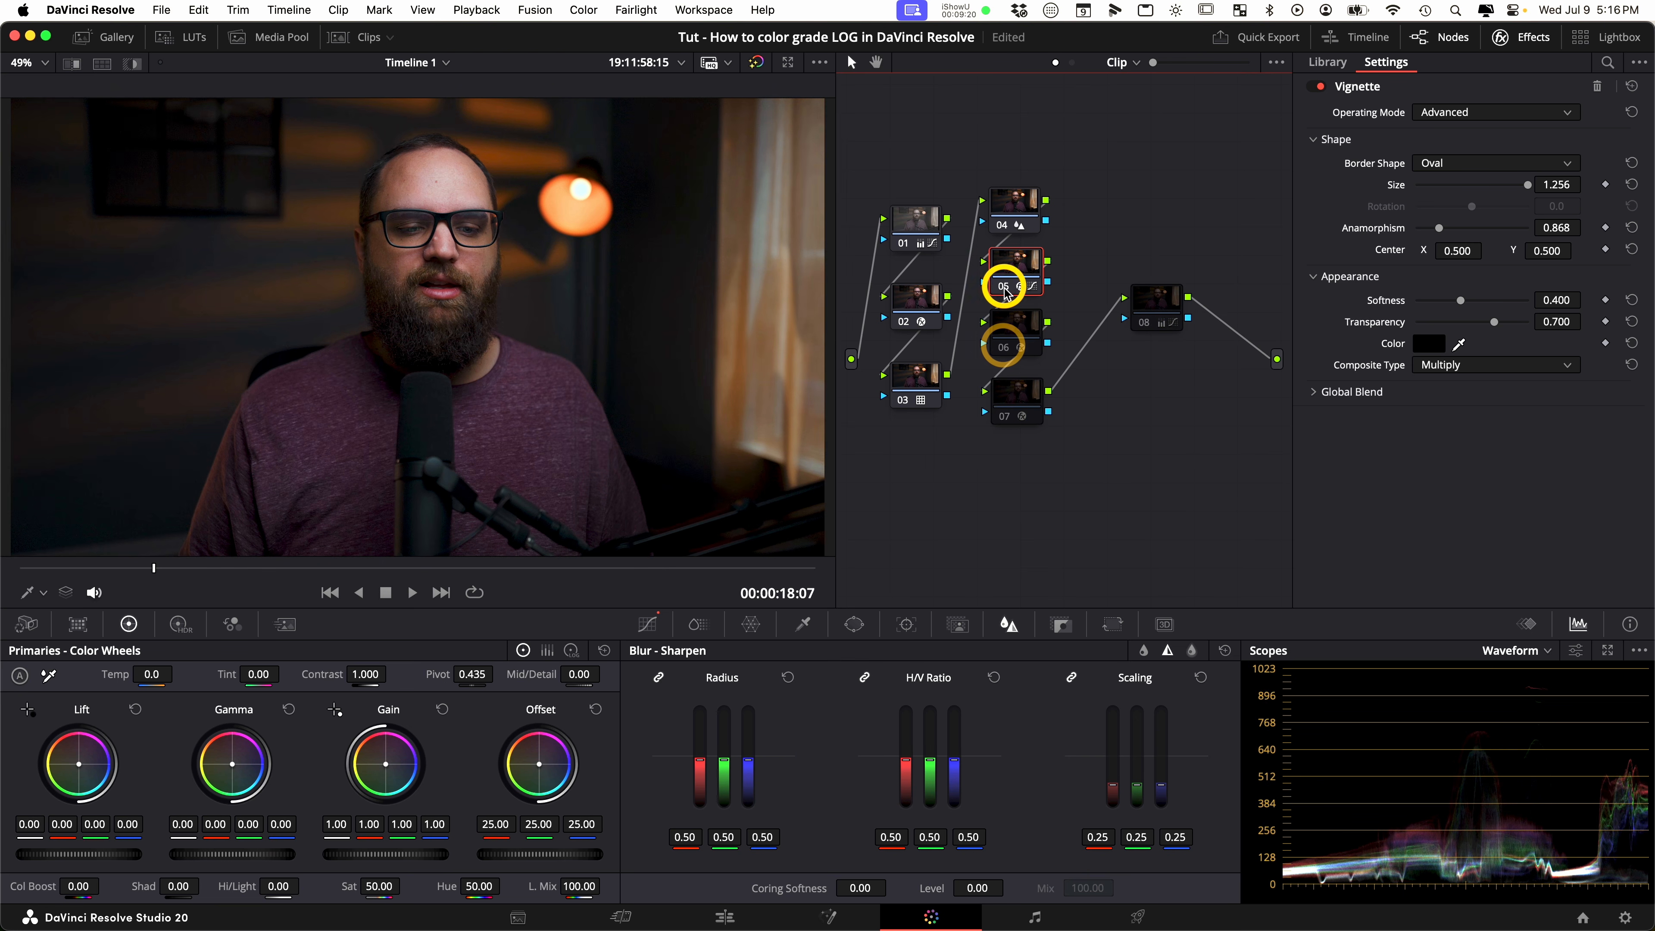
left_click(1002, 224)
left_click(904, 398)
left_click(903, 322)
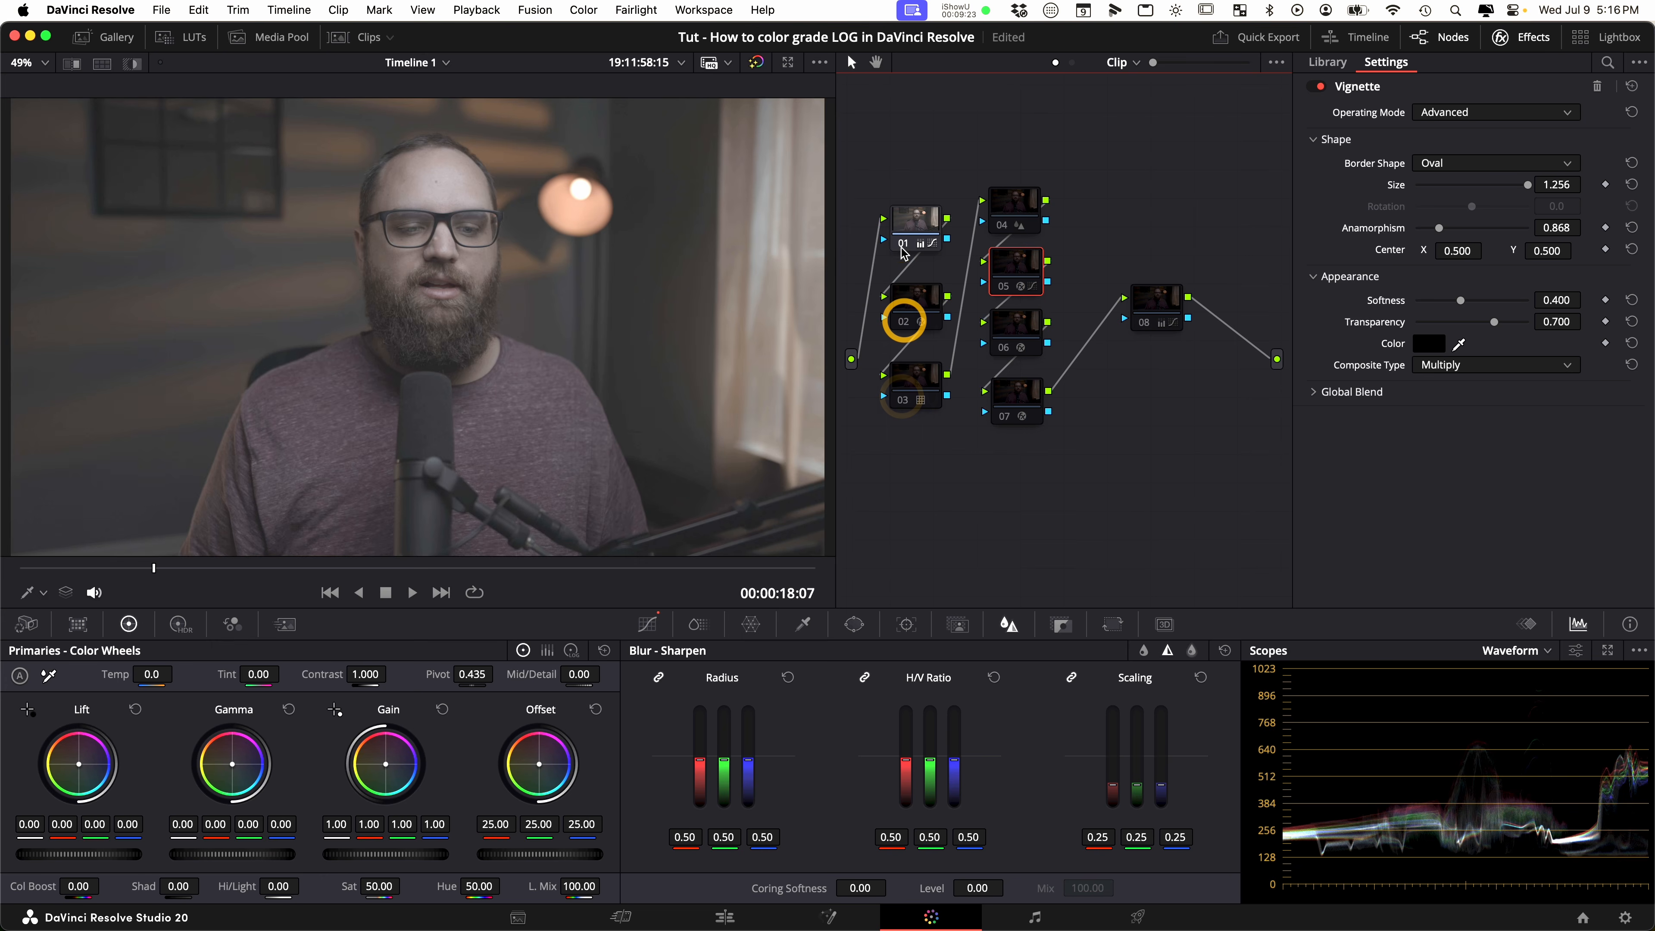
left_click(903, 243)
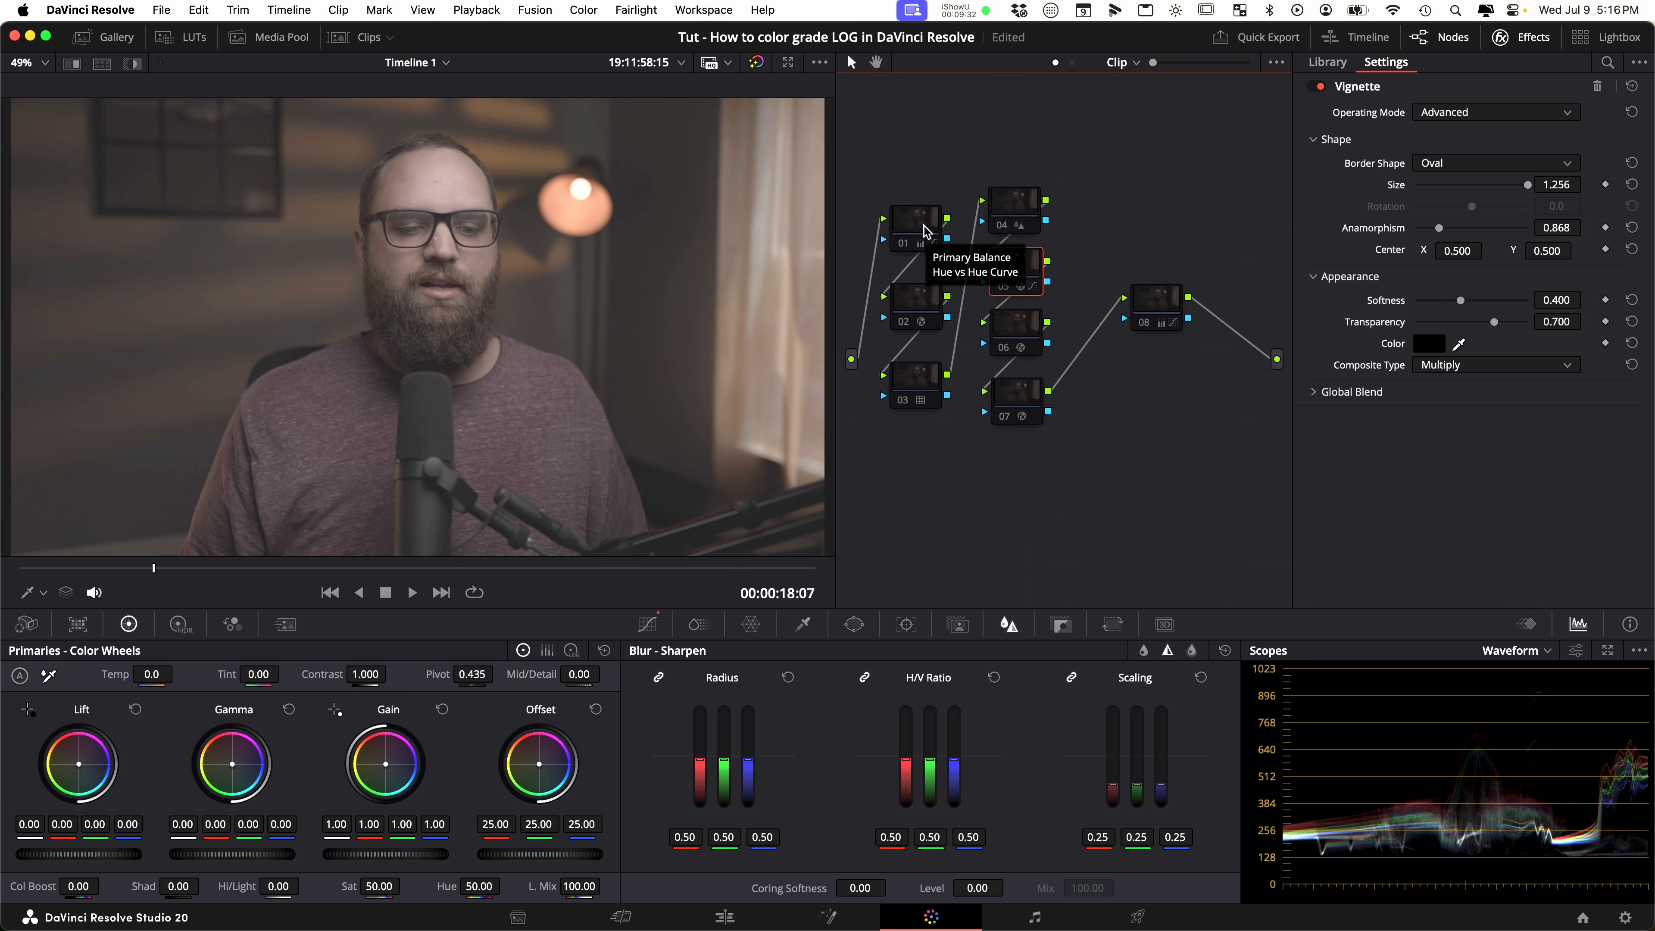
Step: Re-enable node 01 and display its Hue vs Hue curve
left_click(905, 243)
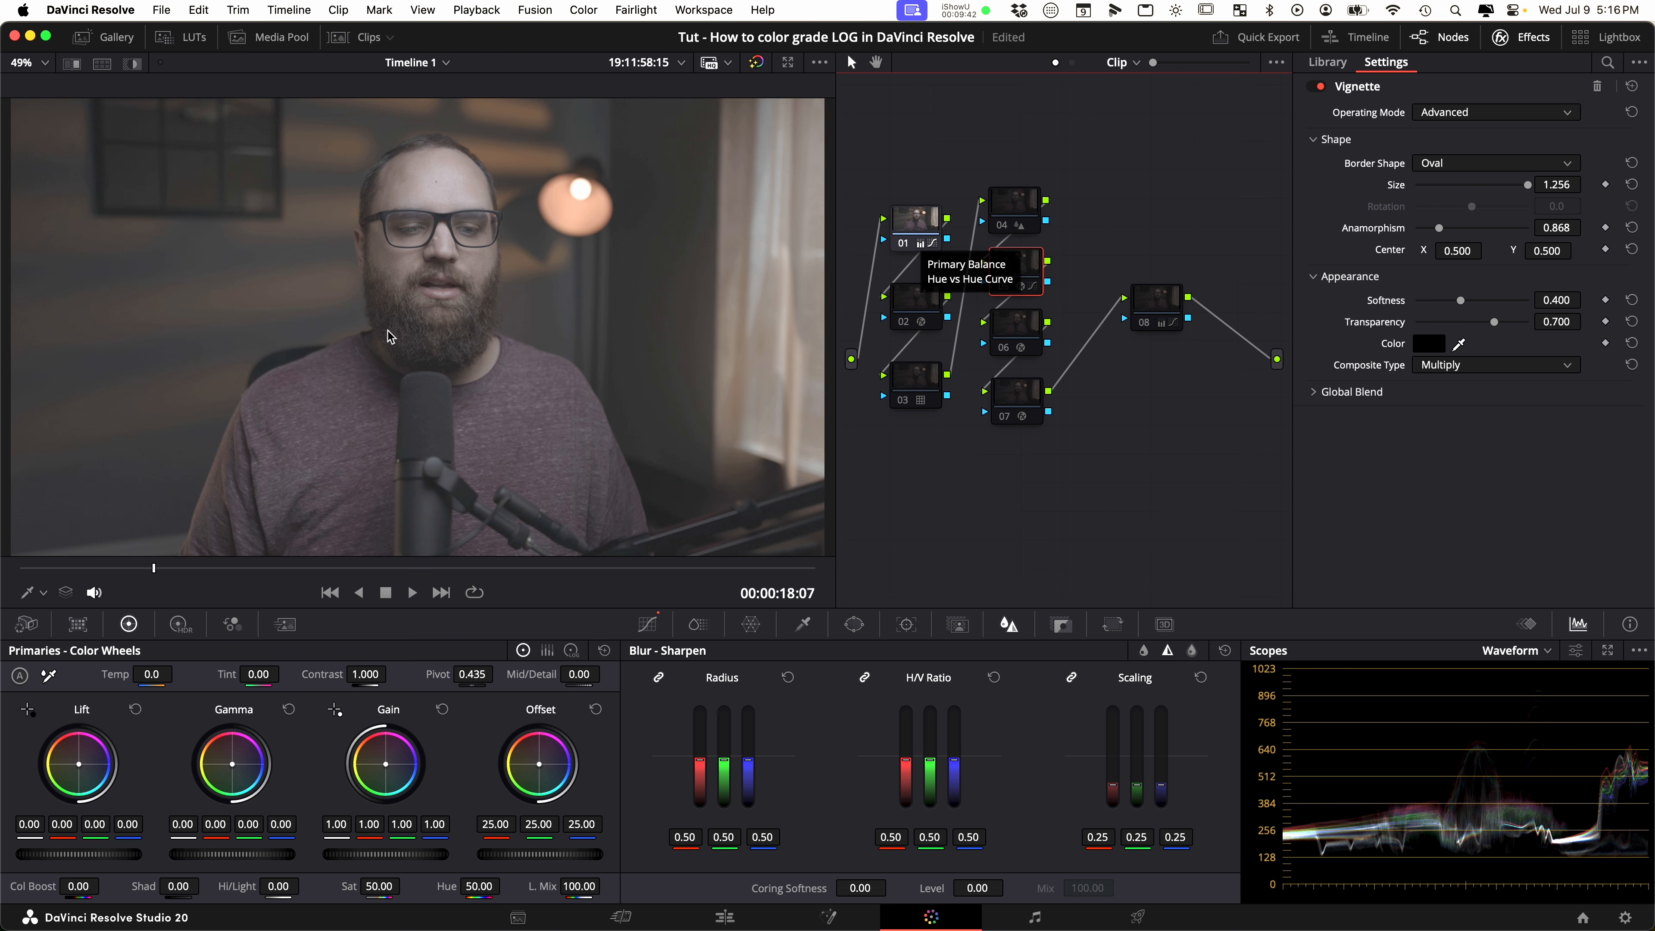
left_click(913, 218)
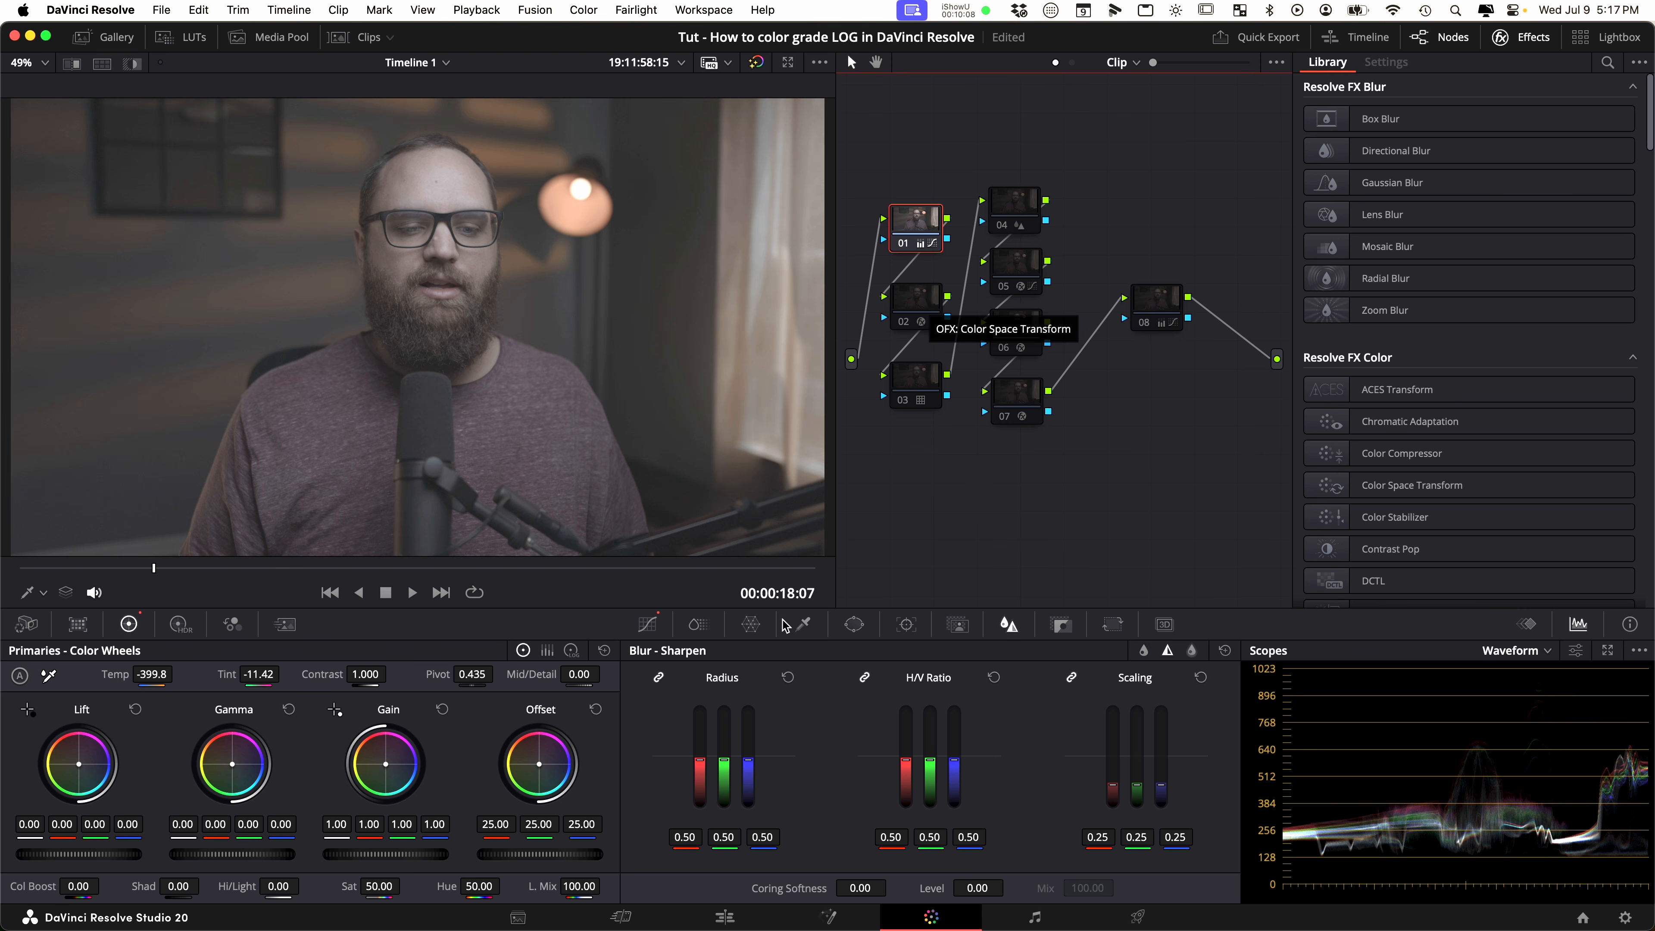
left_click(648, 625)
left_click(1008, 650)
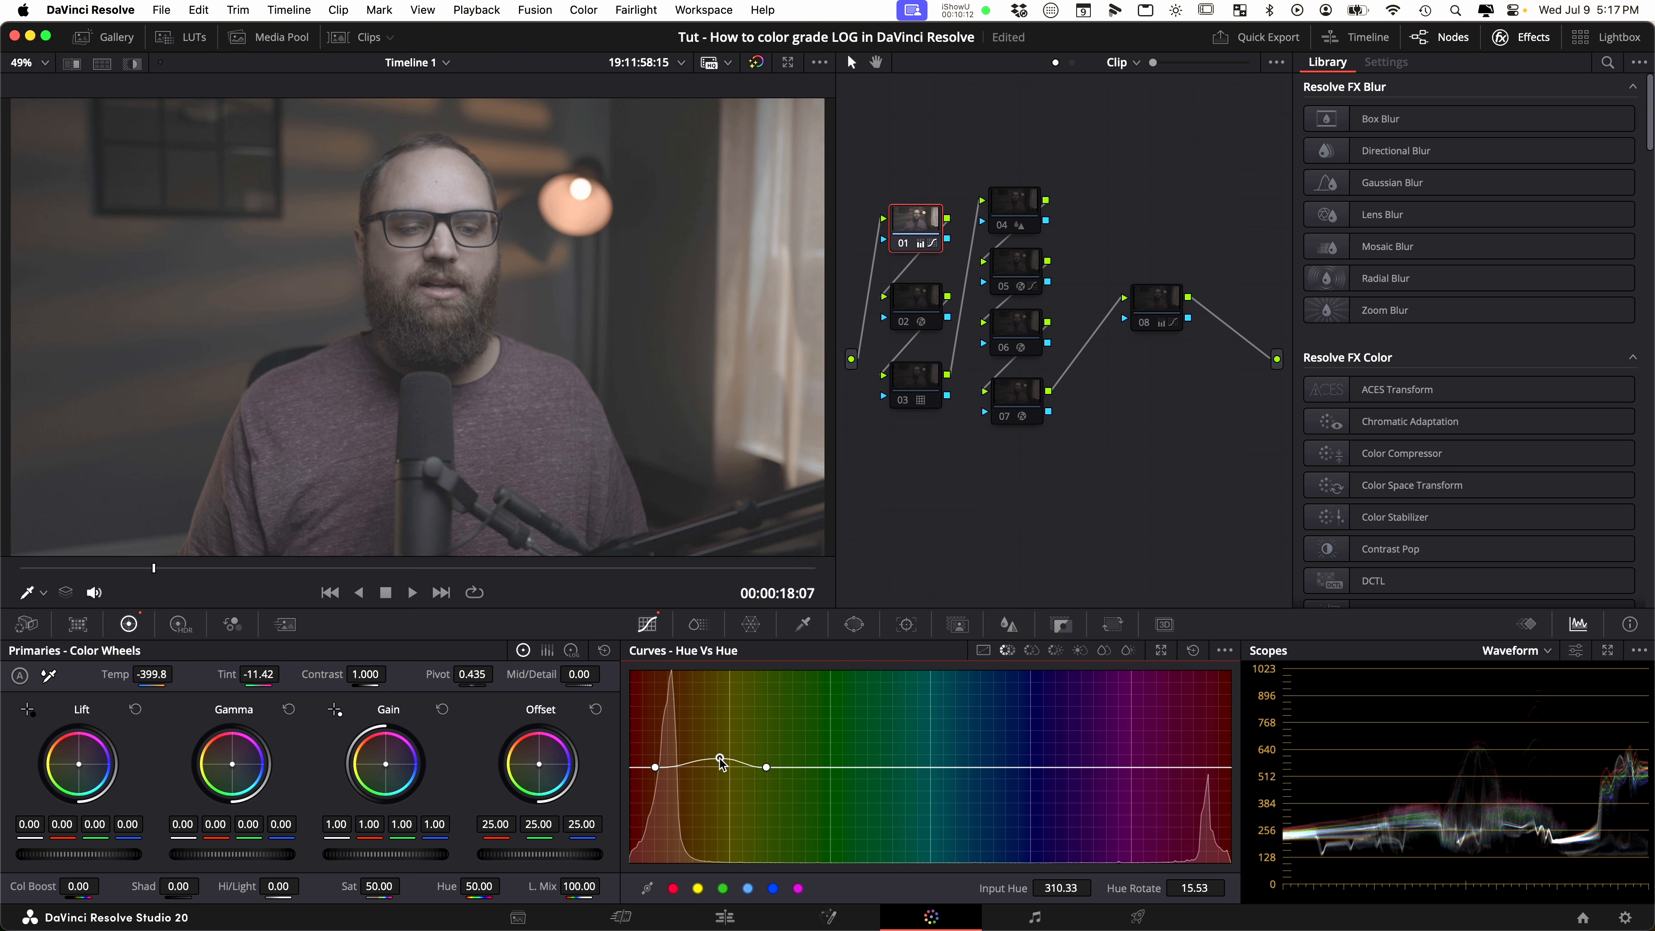
left_click(647, 624)
Step: Re-enable the Color Space Transform on node 02 and reset its tone mapping Adaptation to the default
left_click(905, 305)
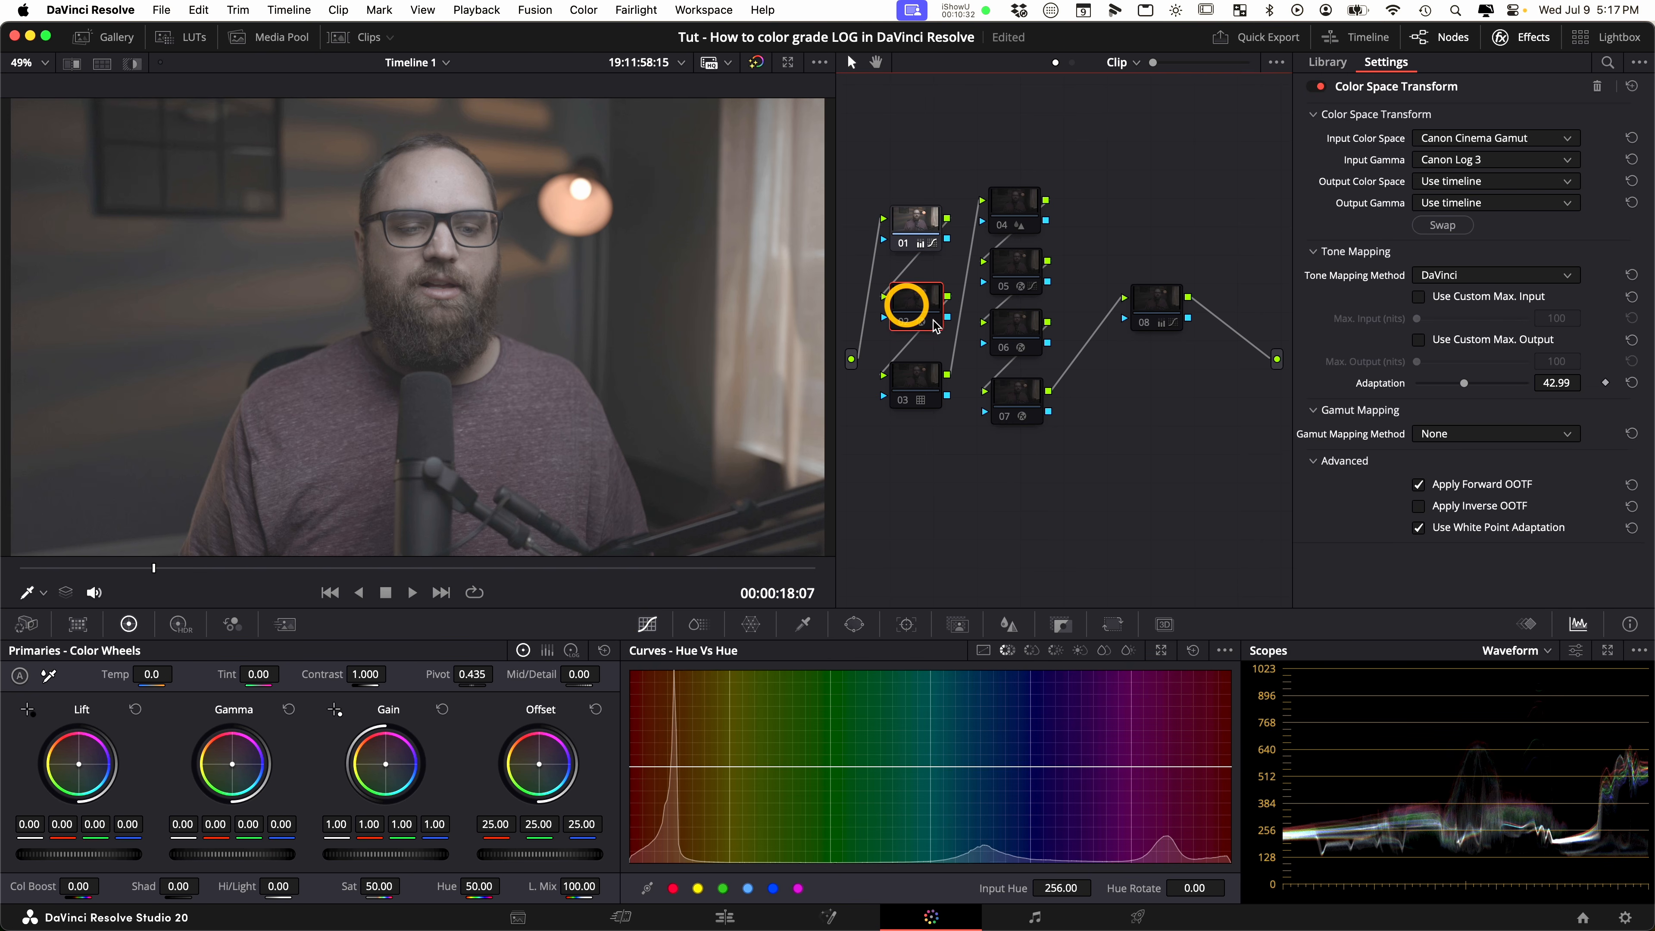
left_click(904, 323)
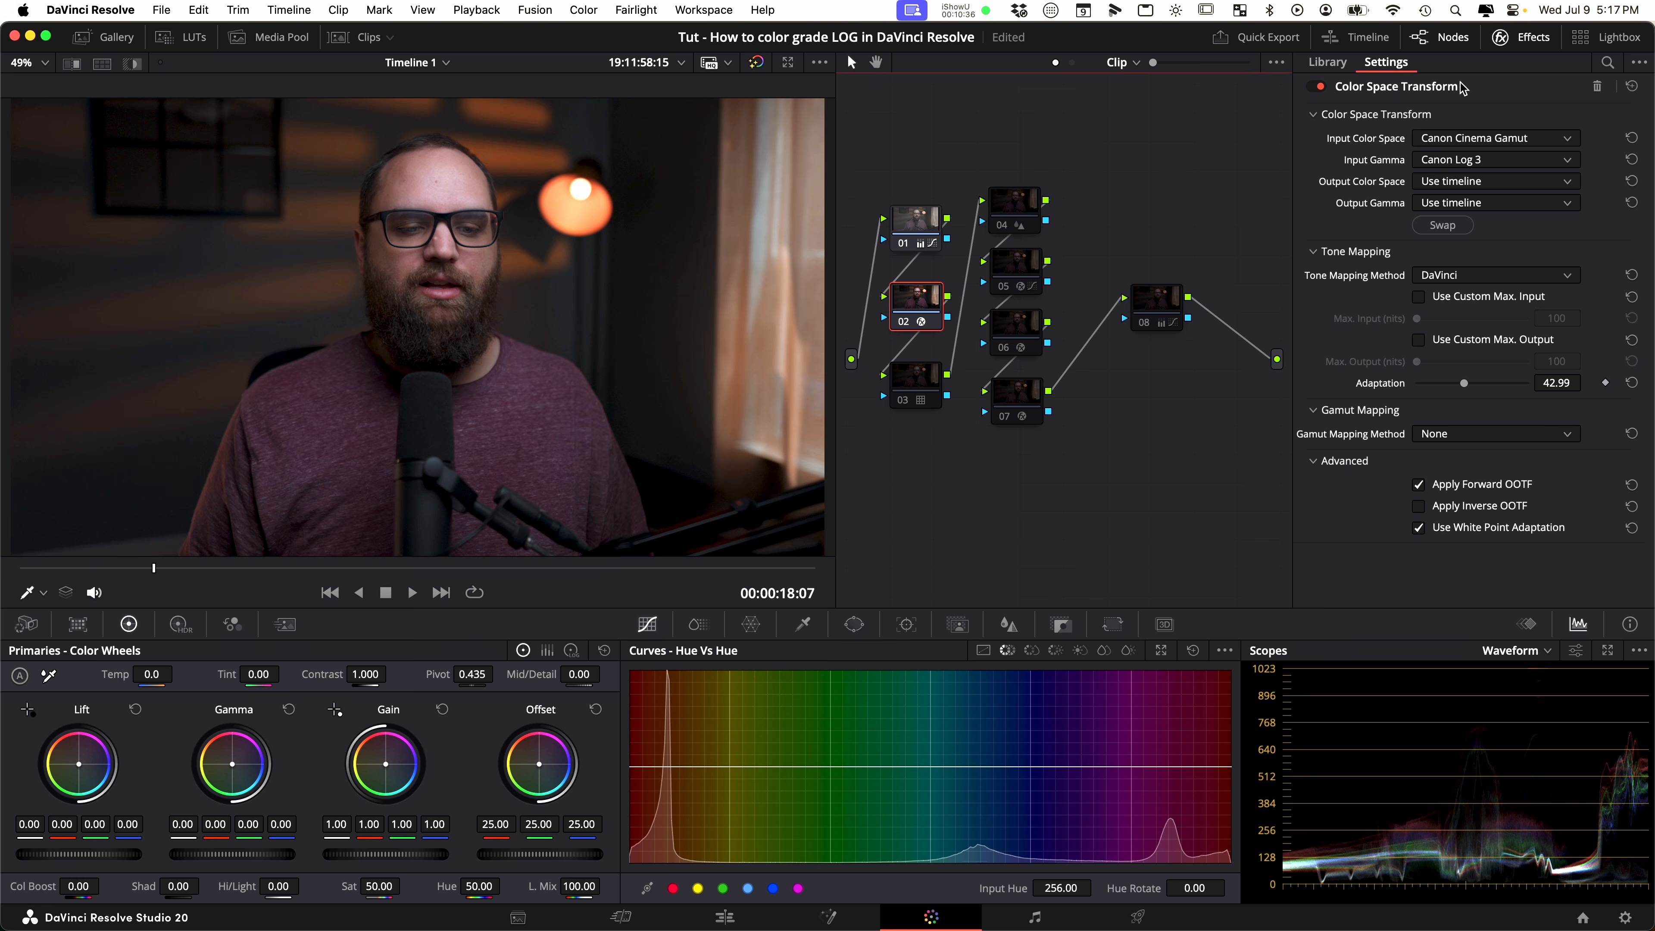
left_click(1329, 62)
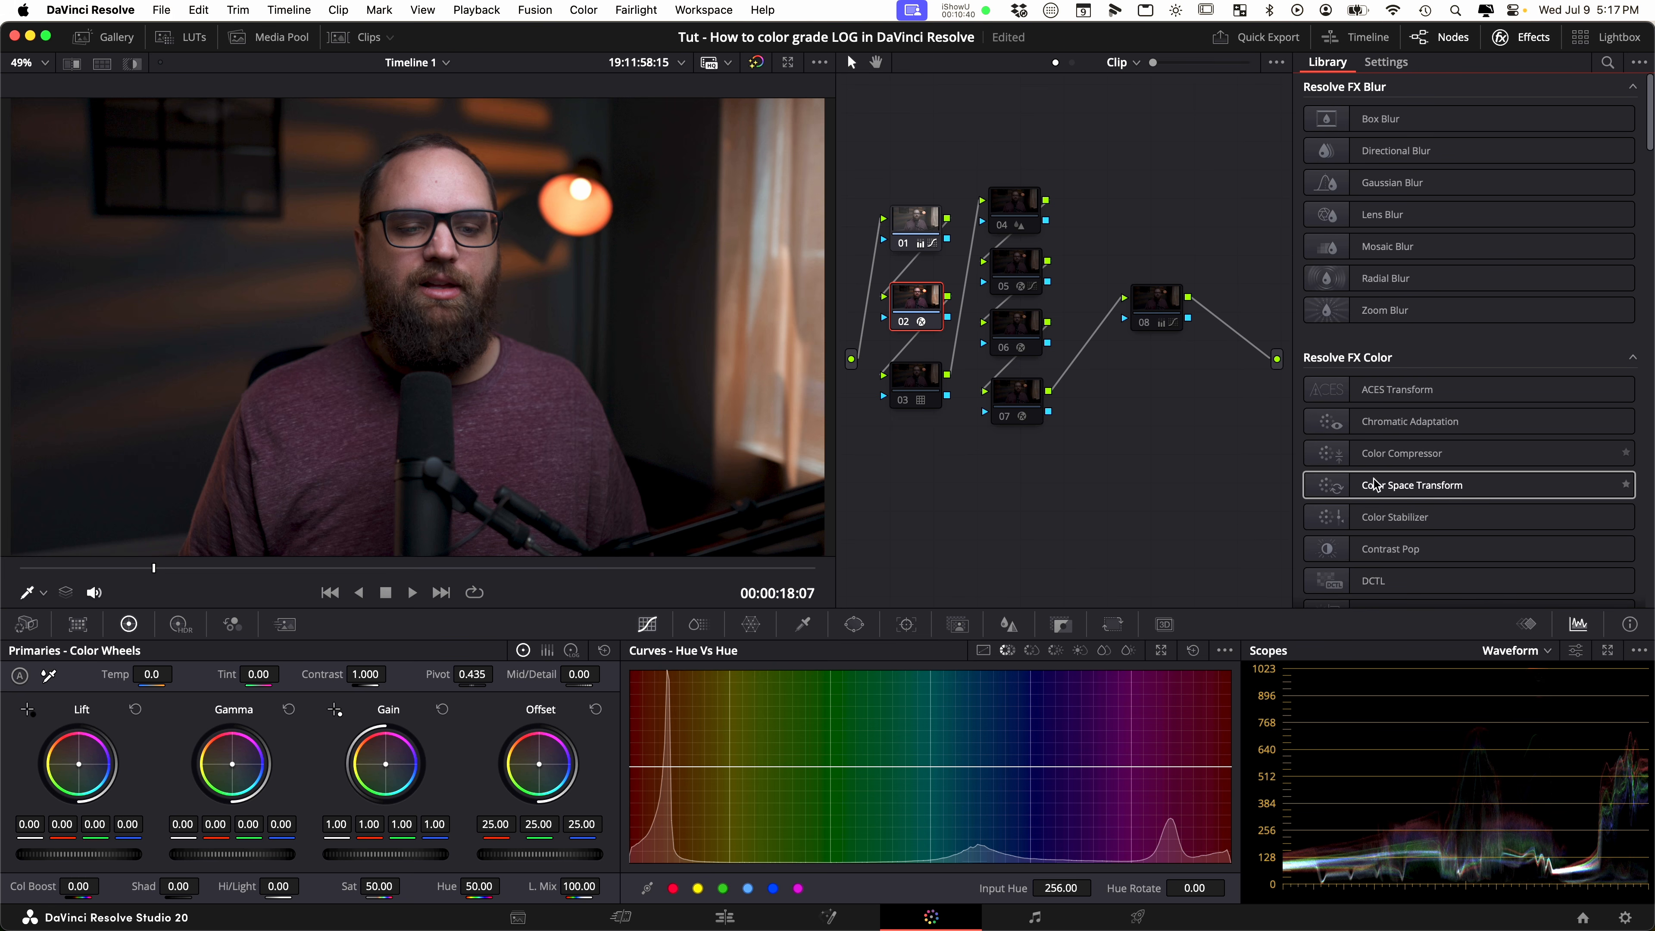
left_click(1386, 62)
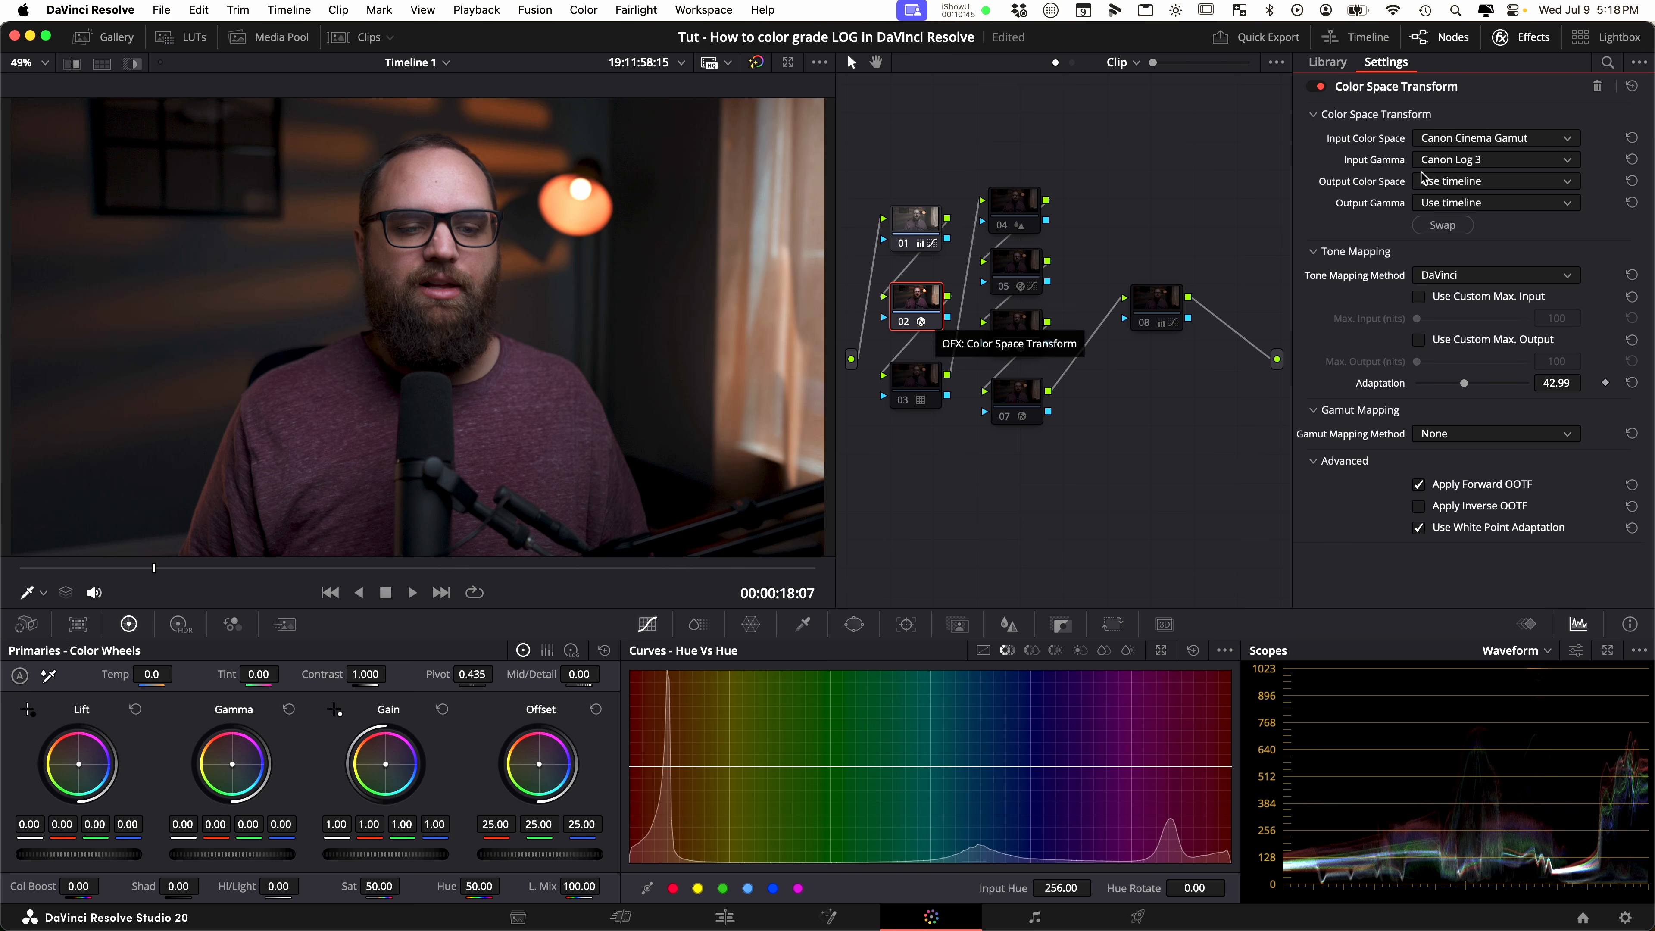
left_click(1631, 383)
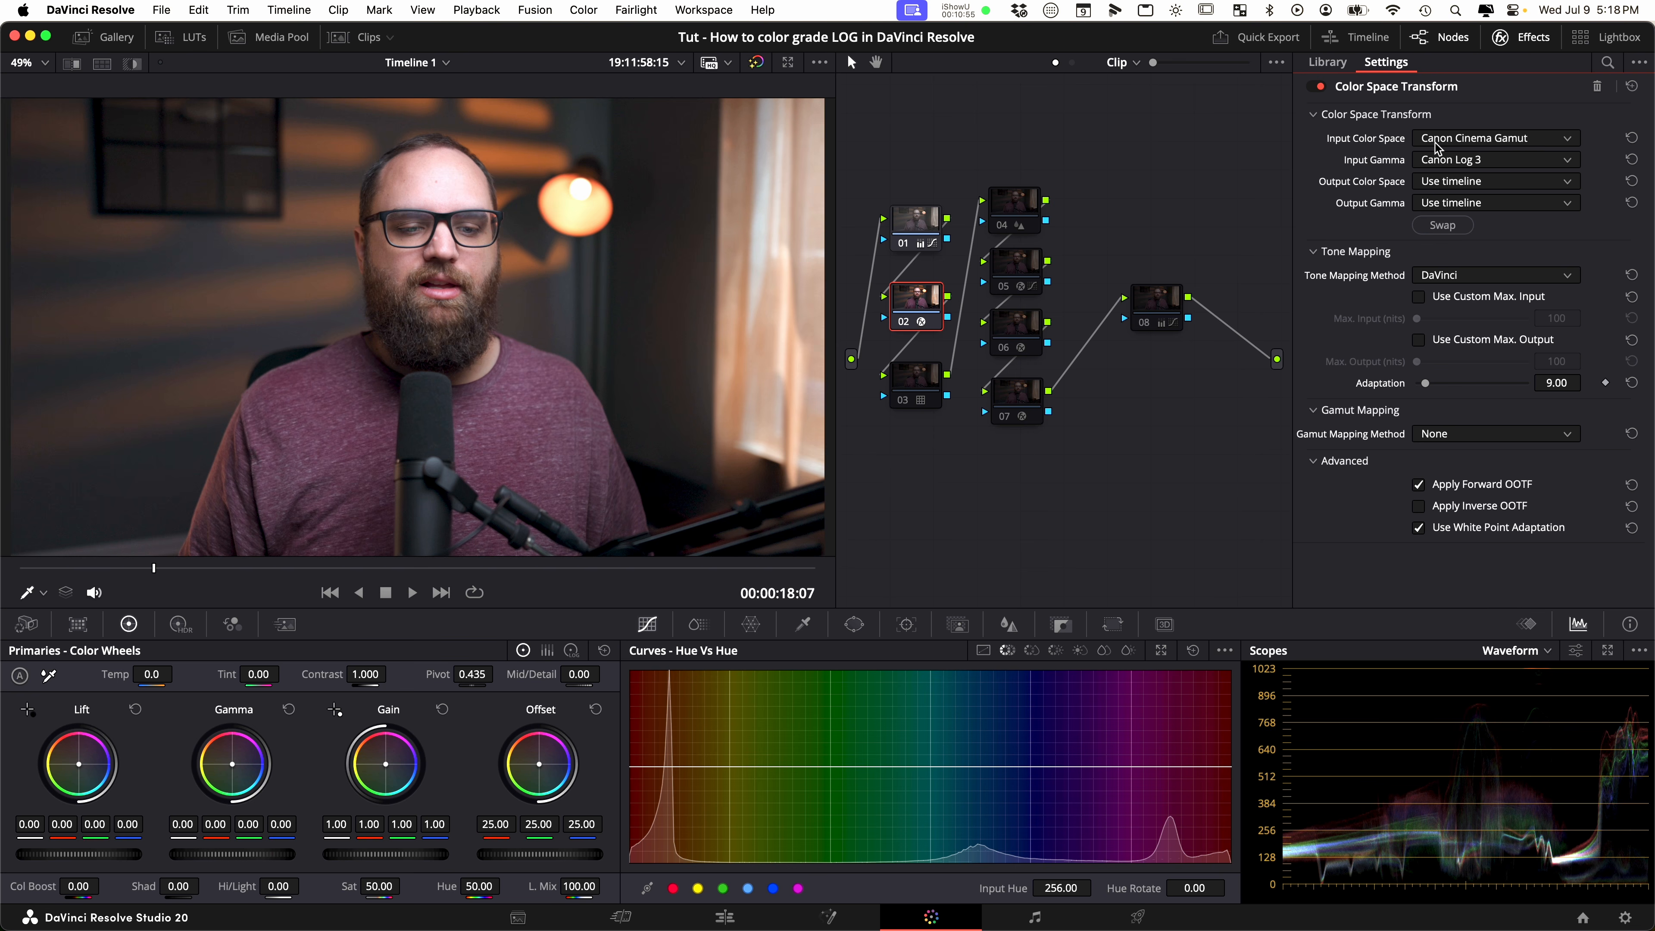
Step: Look through the available input color spaces of node 02's Color Space Transform, keeping Canon Cinema Gamut
left_click(1461, 138)
scroll(1502, 323, "up", 5)
scroll(1501, 257, "down", 10)
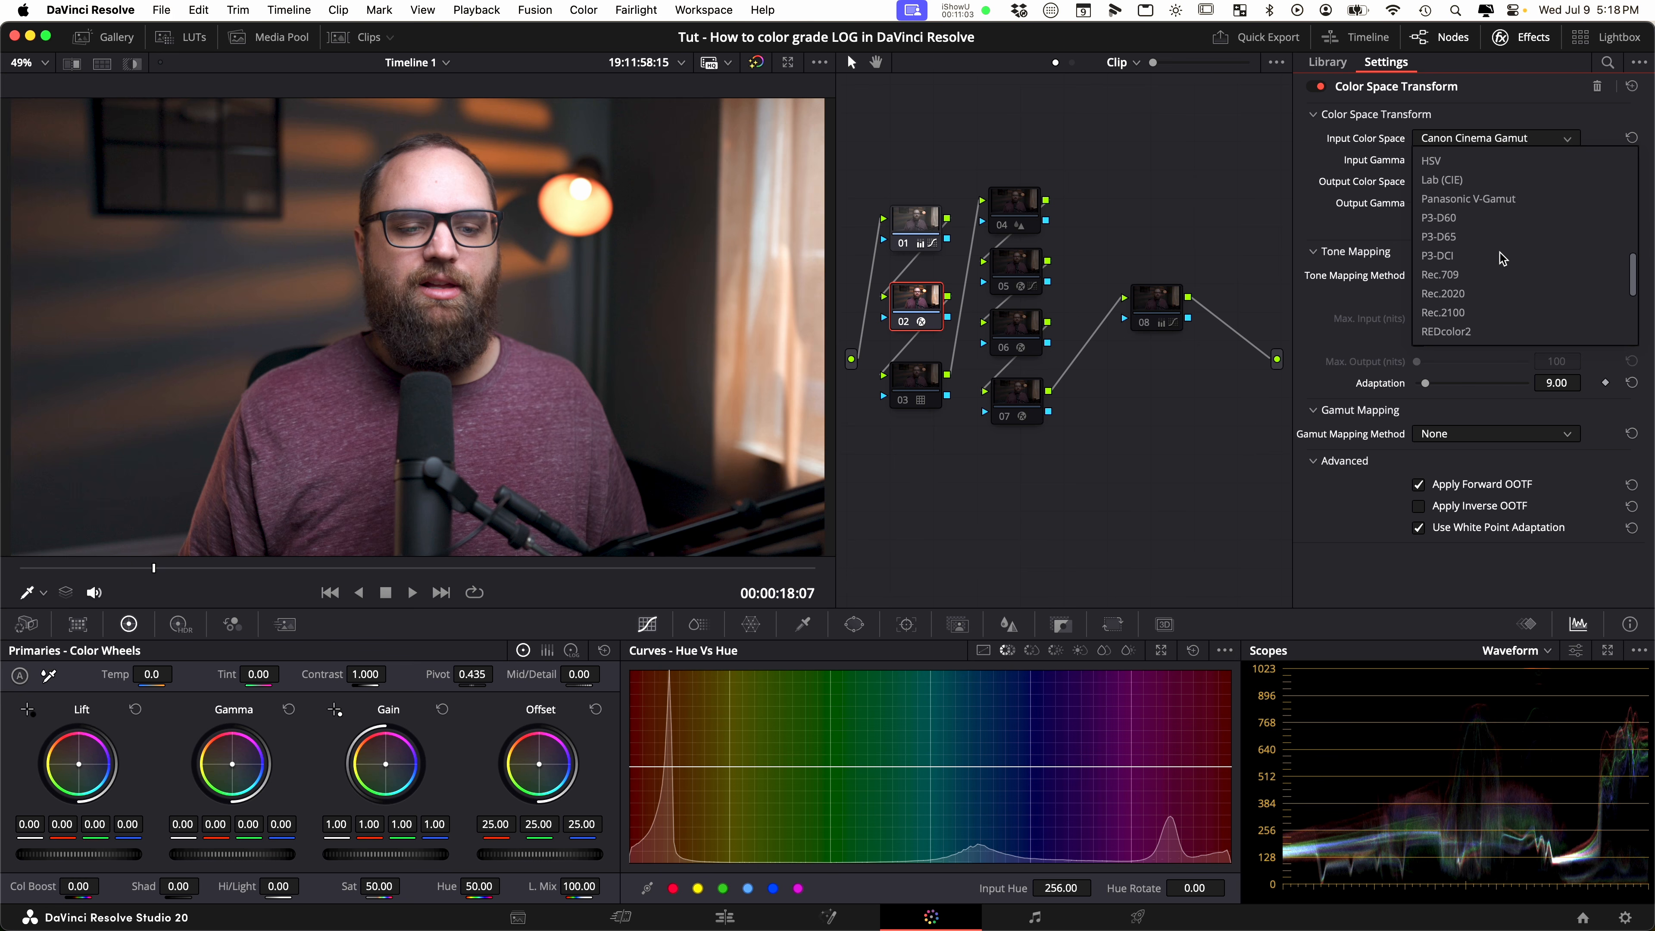
scroll(1502, 257, "down", 4)
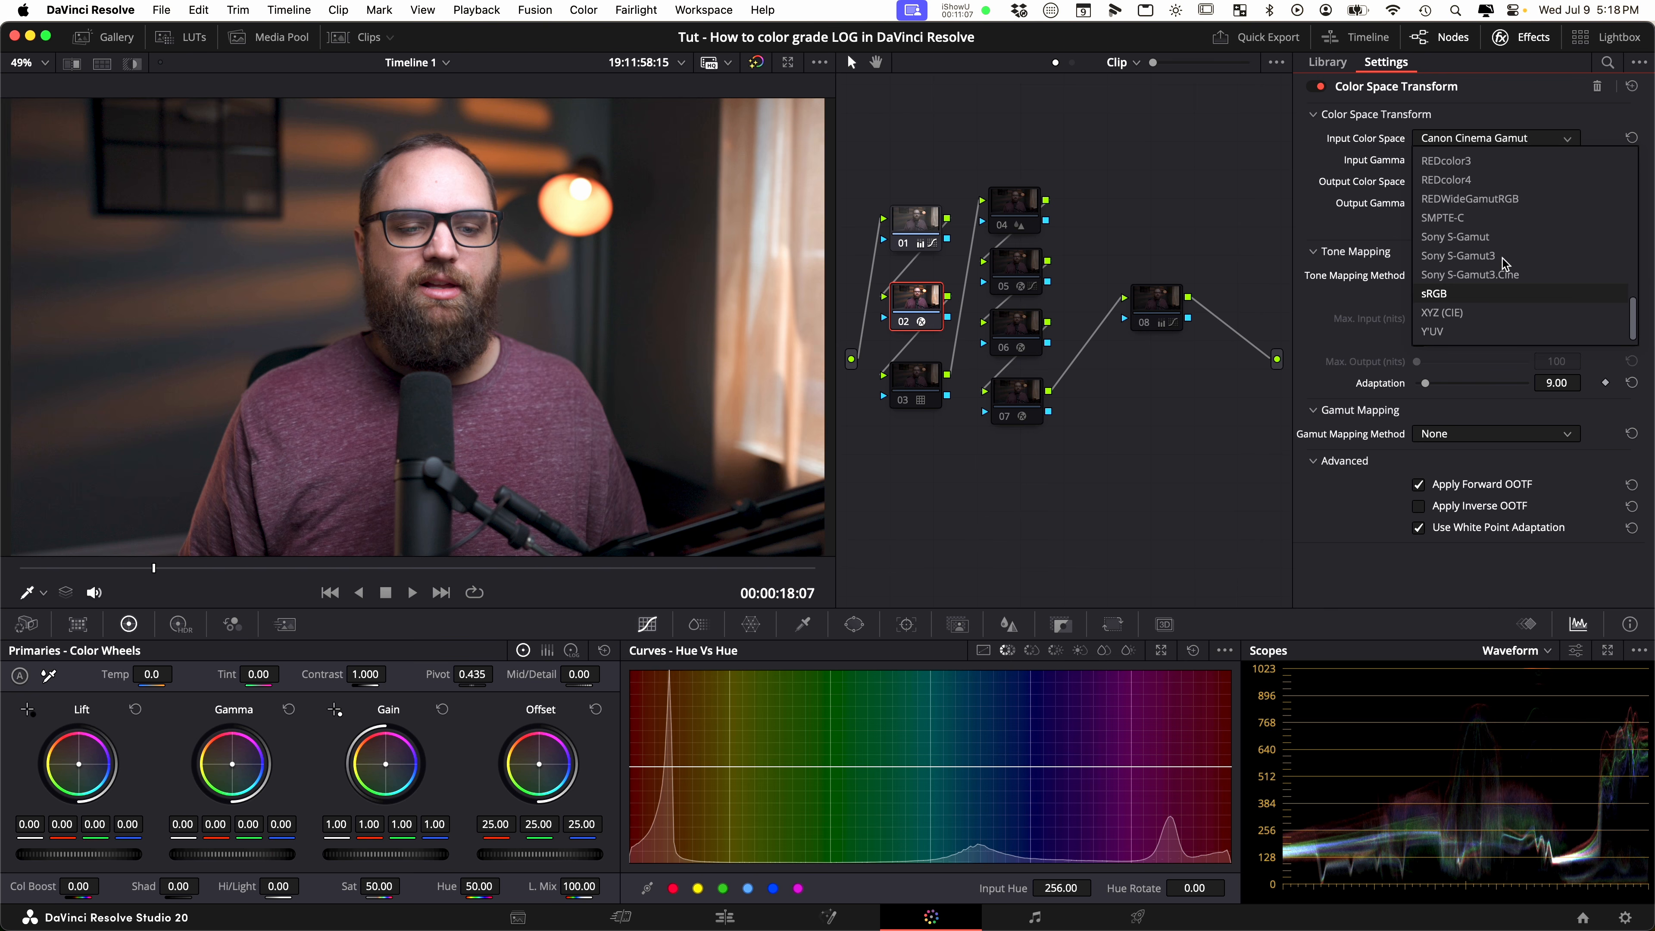
left_click(1521, 100)
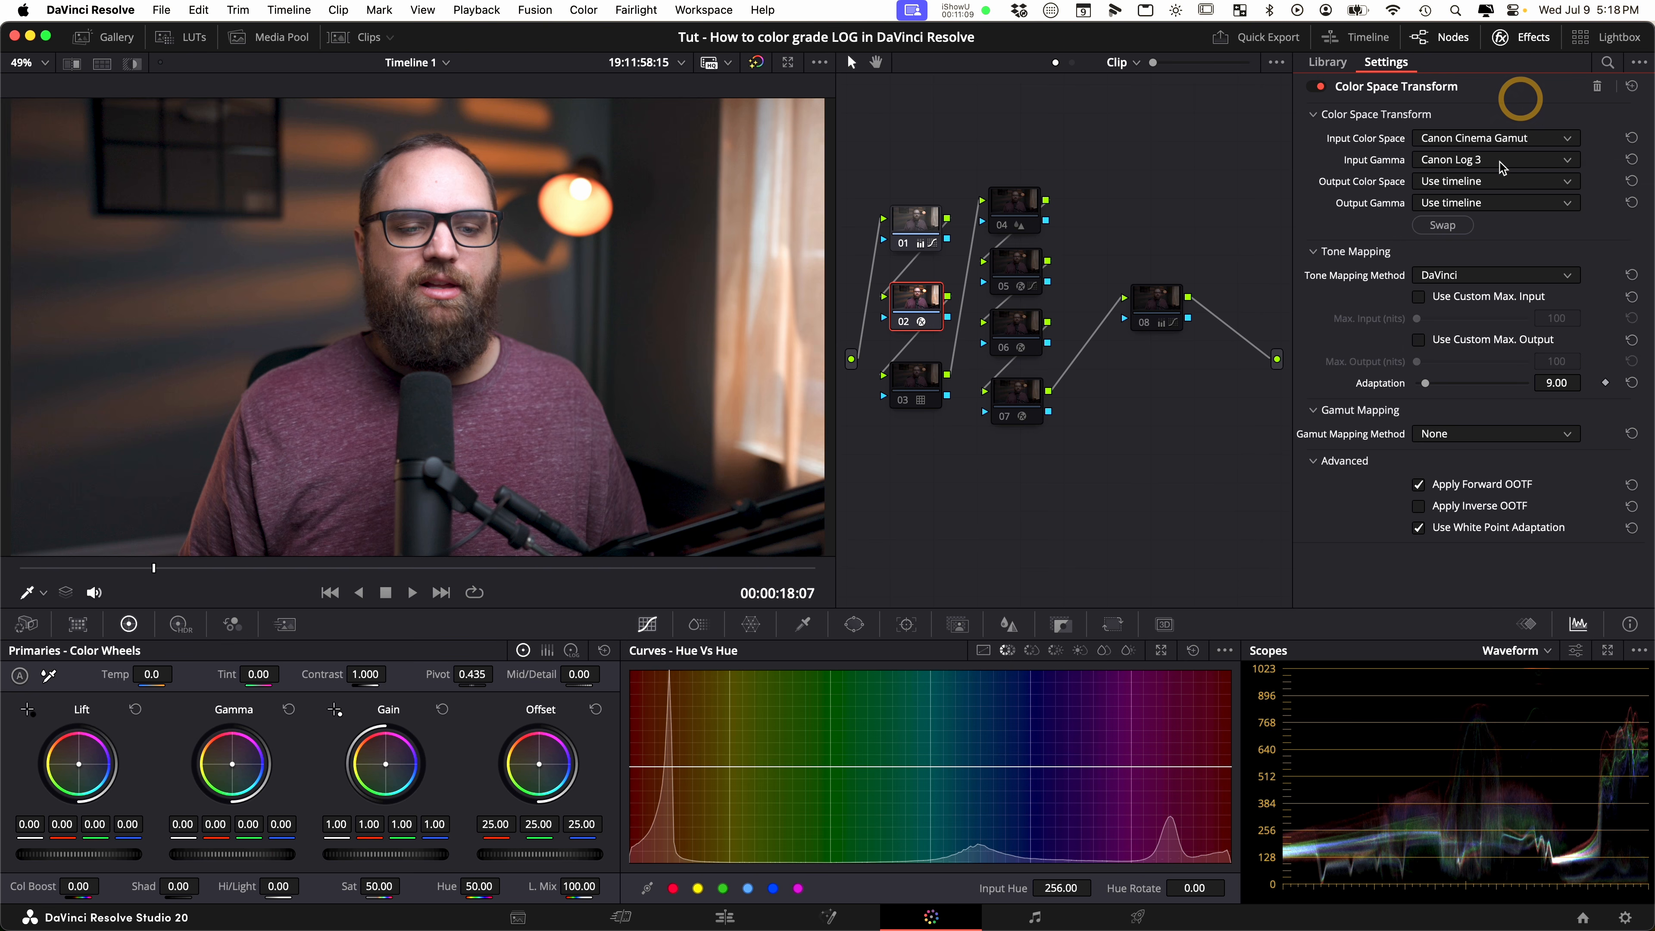
Step: Look through the available input gammas of node 02's Color Space Transform, keeping Canon Log 3
left_click(1499, 160)
scroll(1486, 329, "down", 1)
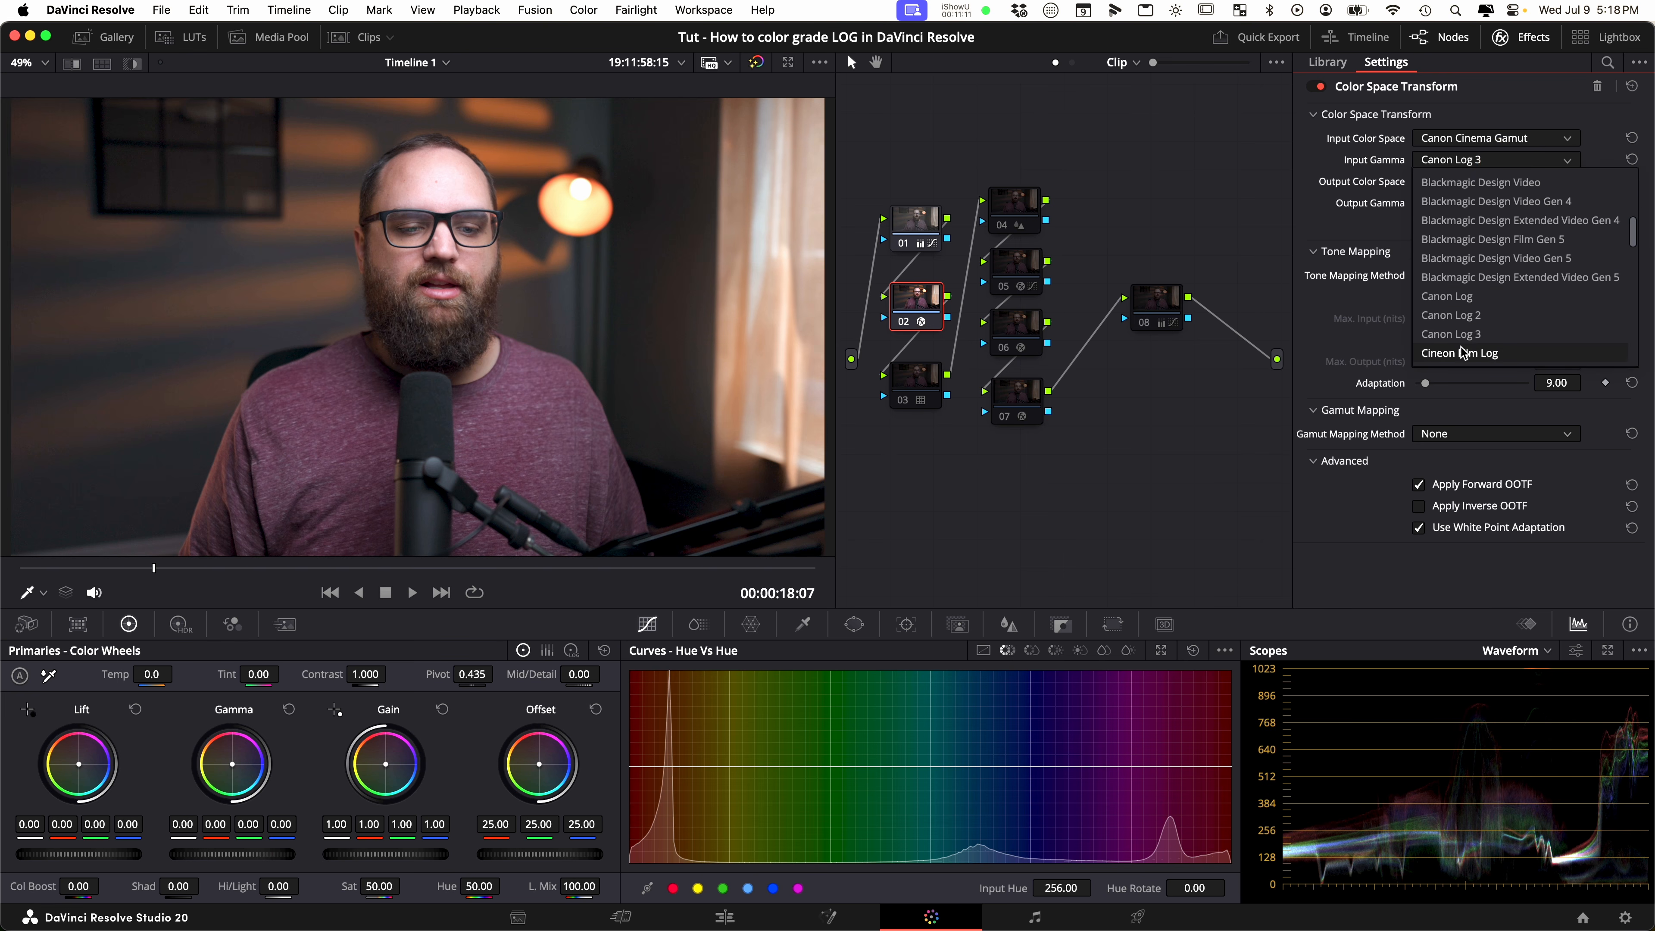
scroll(1474, 342, "down", 8)
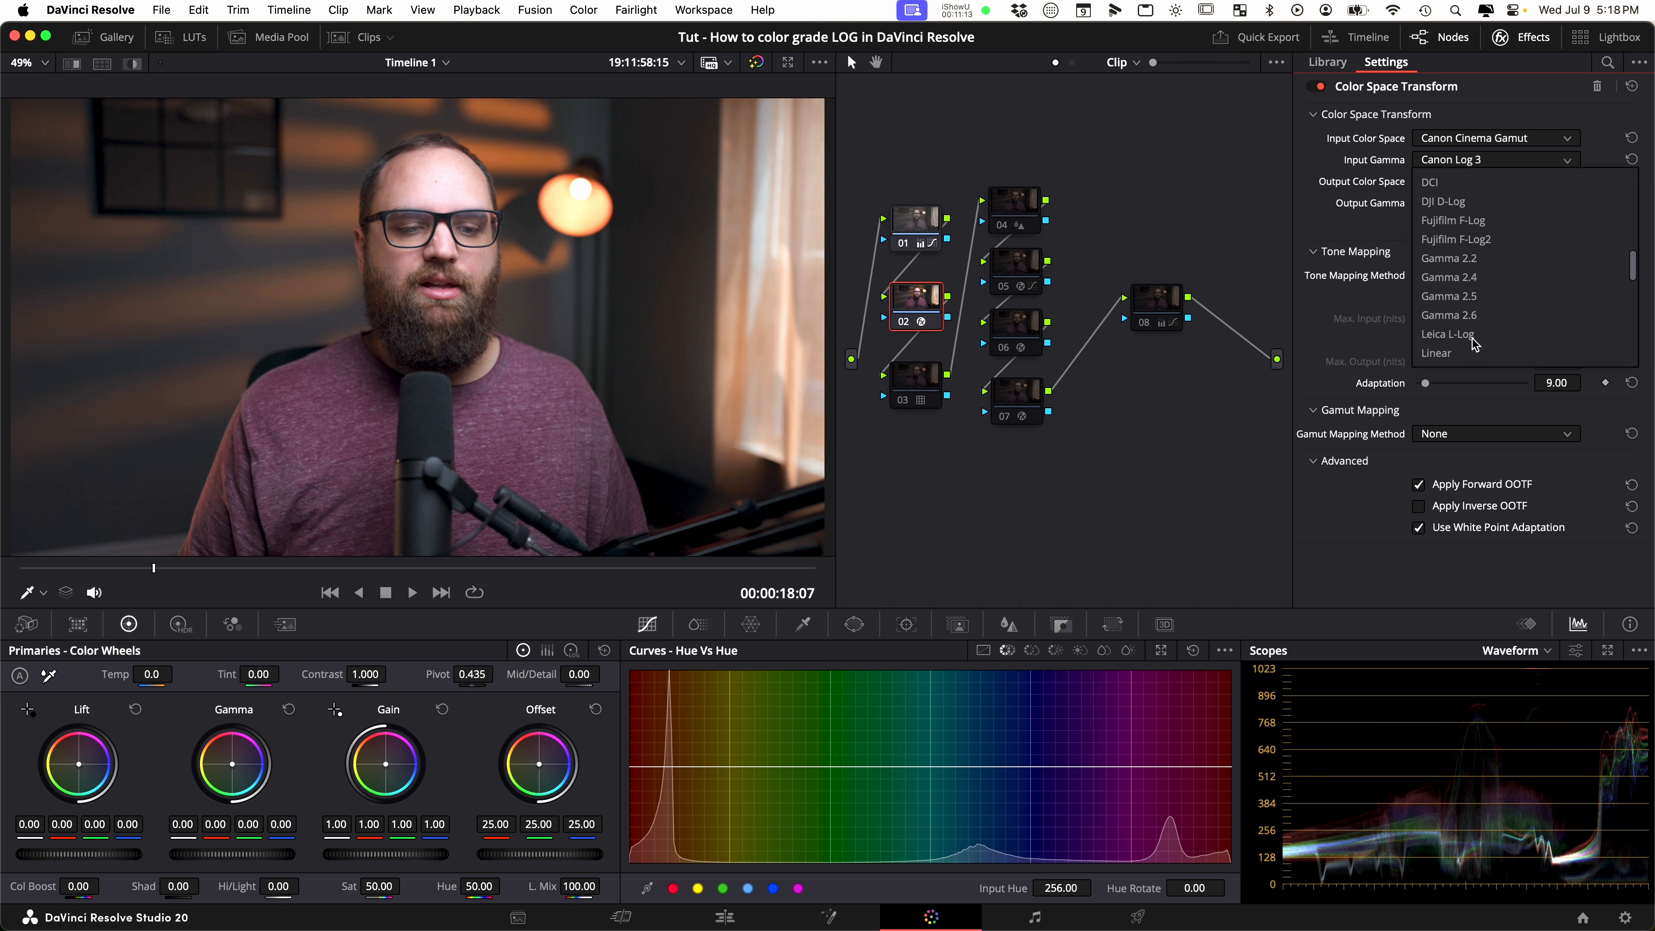
scroll(1474, 342, "down", 10)
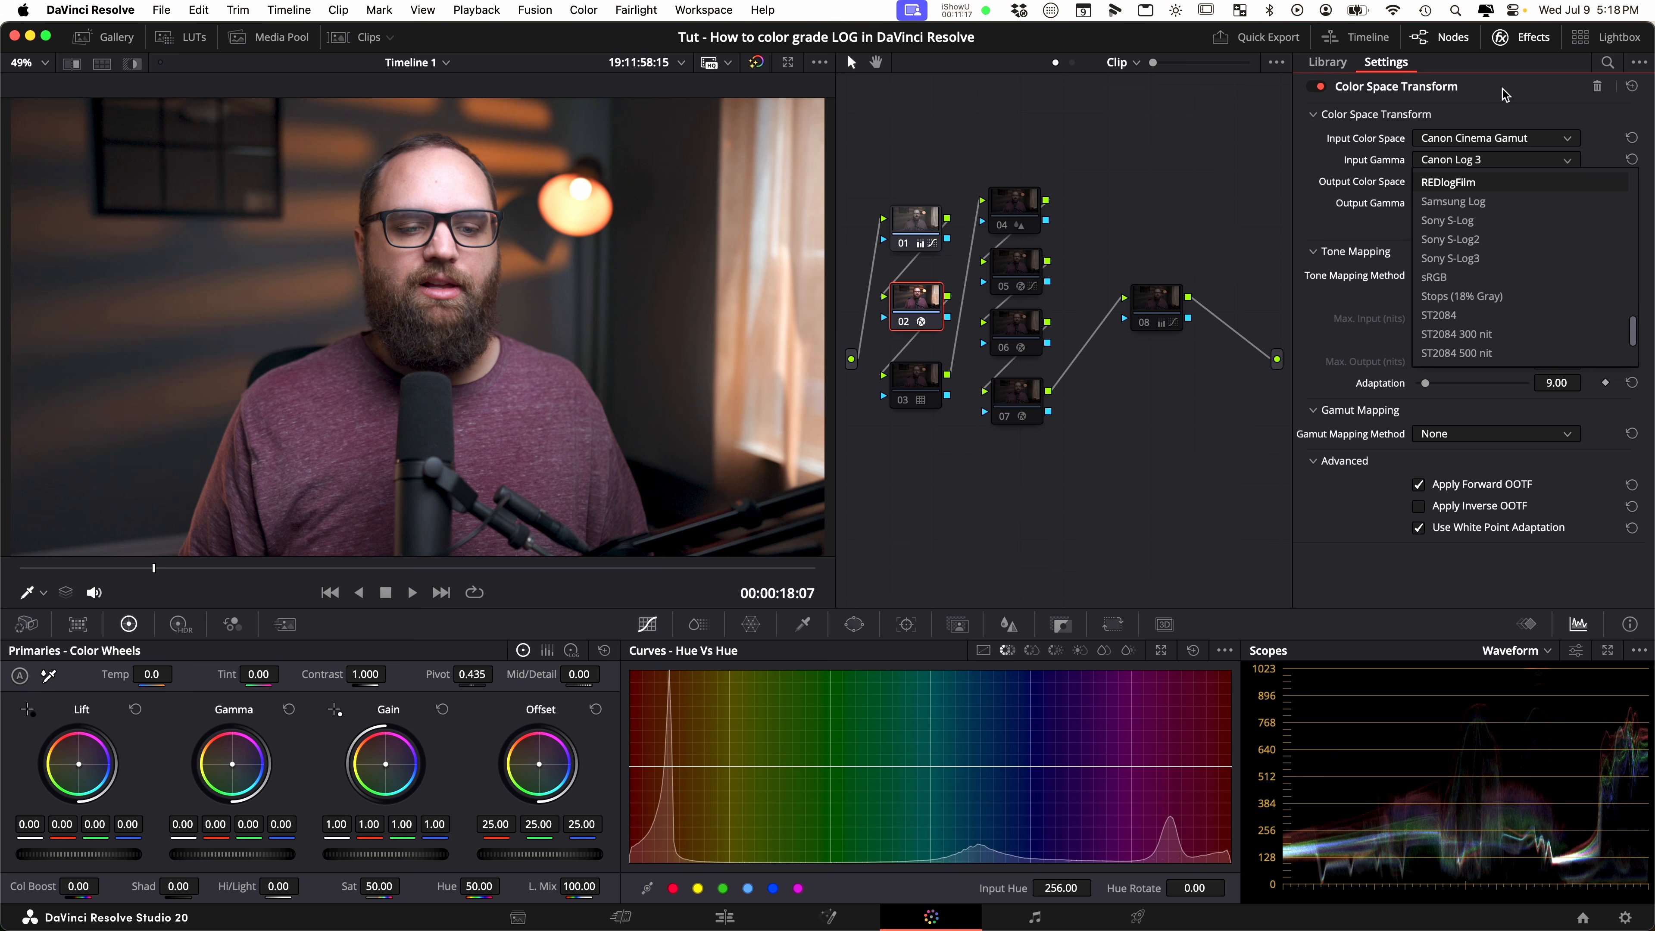
left_click(1504, 104)
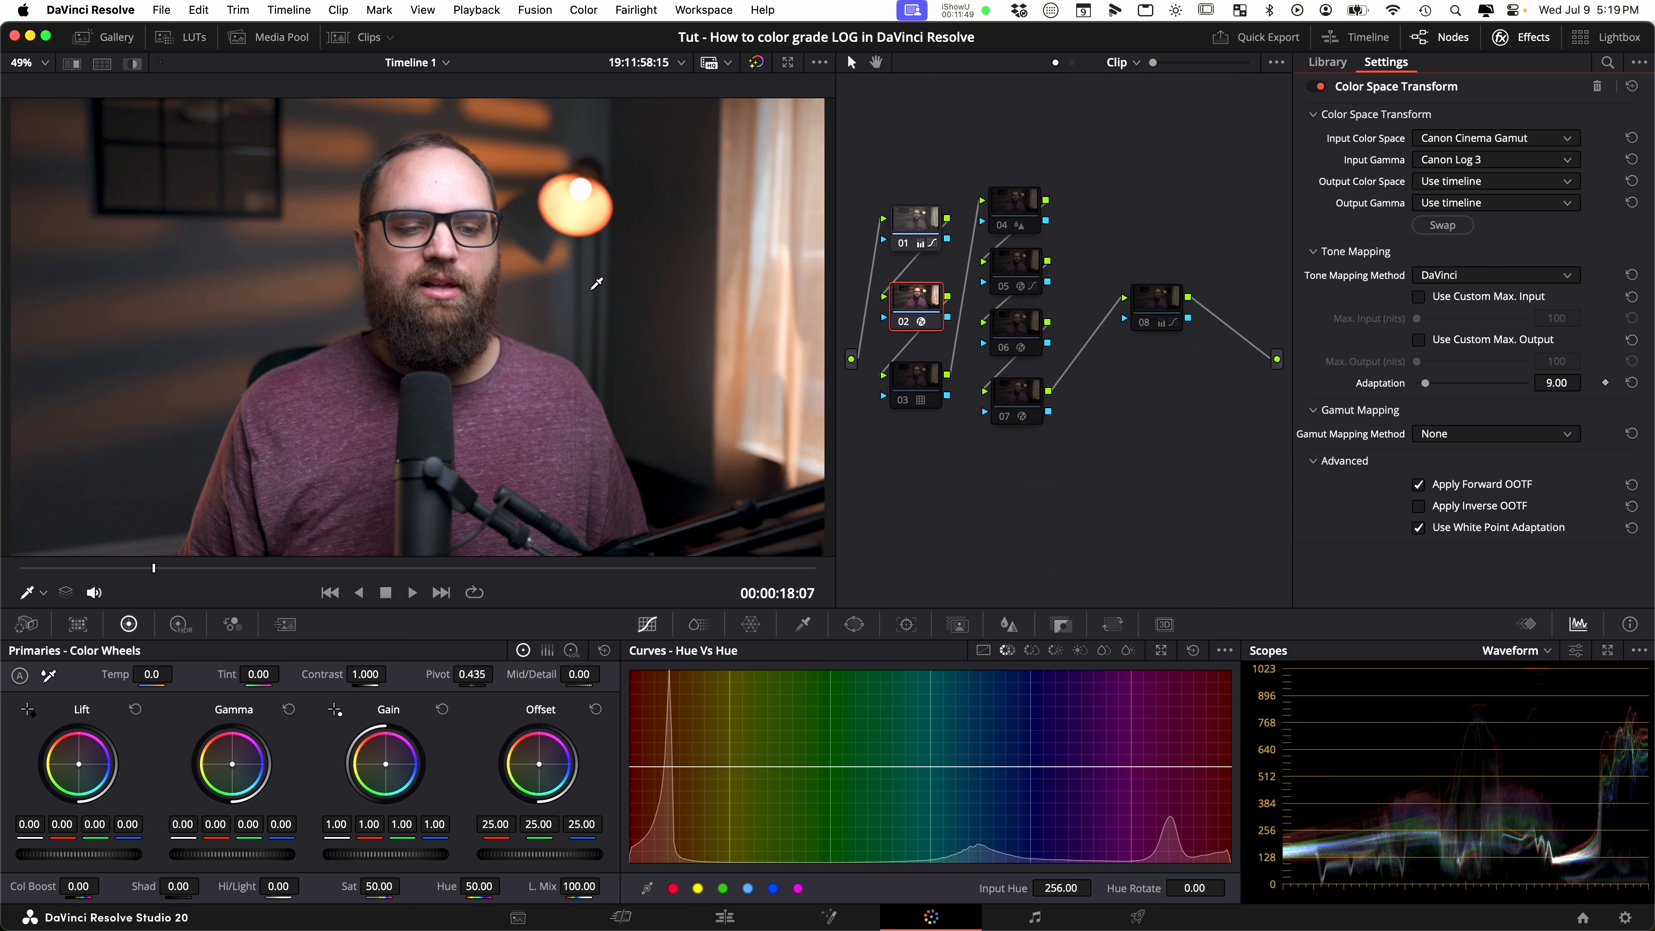
Step: Move the playhead to 00:00:30:00 and compare the image with the grade bypassed and active
left_click_drag(204, 567, 240, 568)
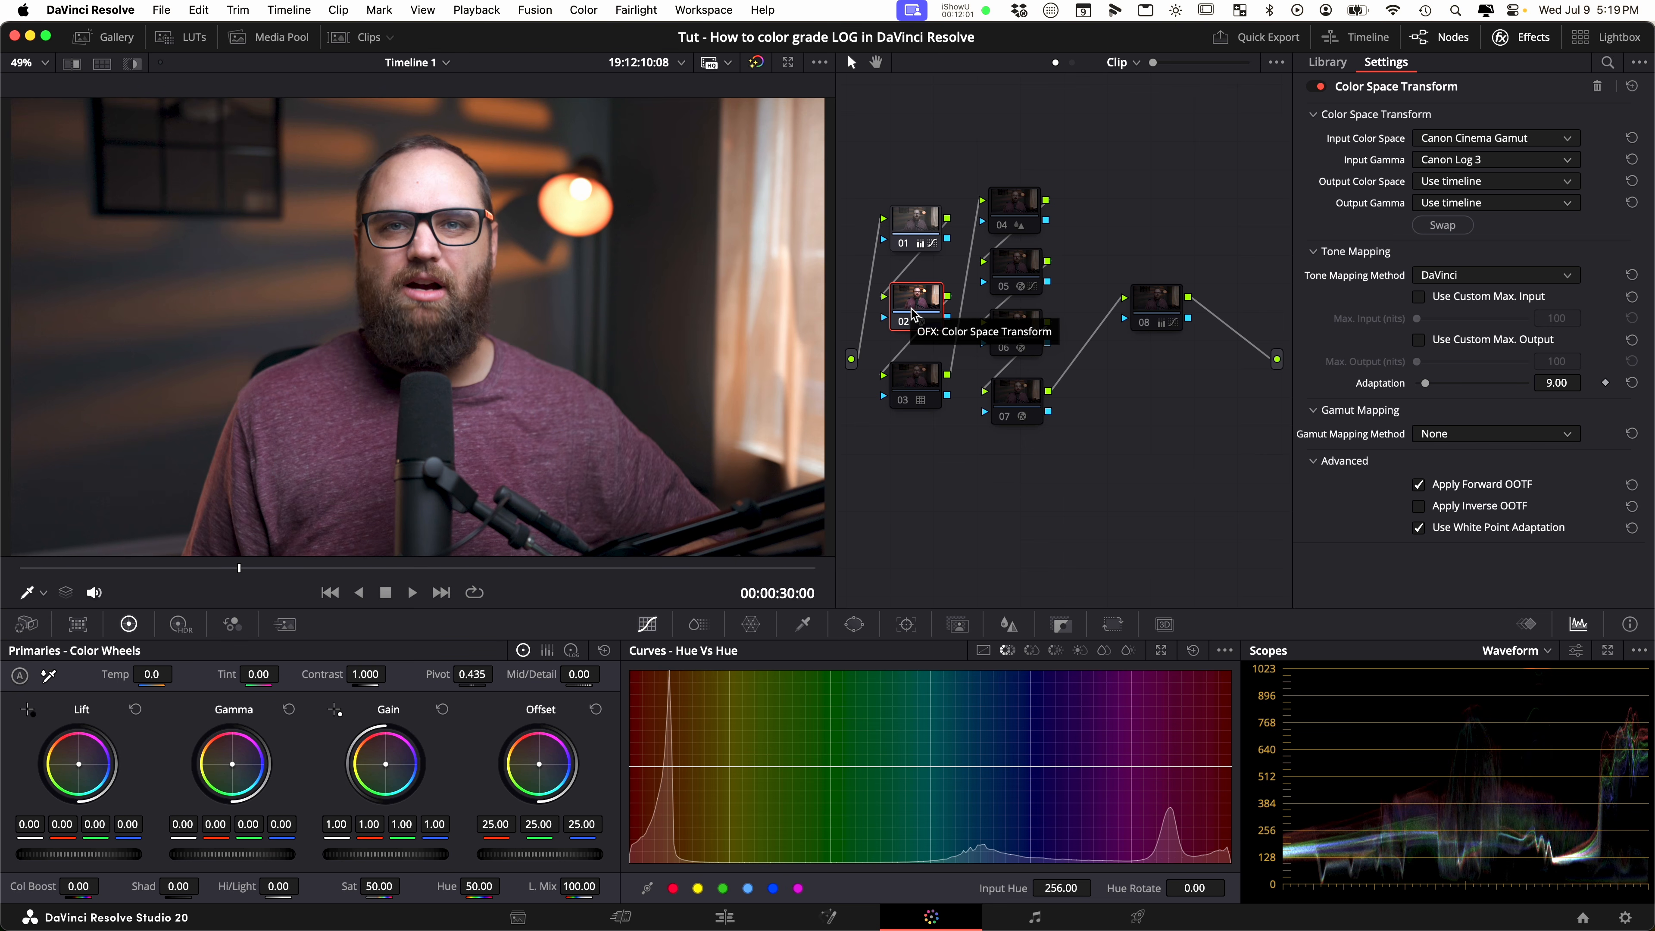
key("shift+d")
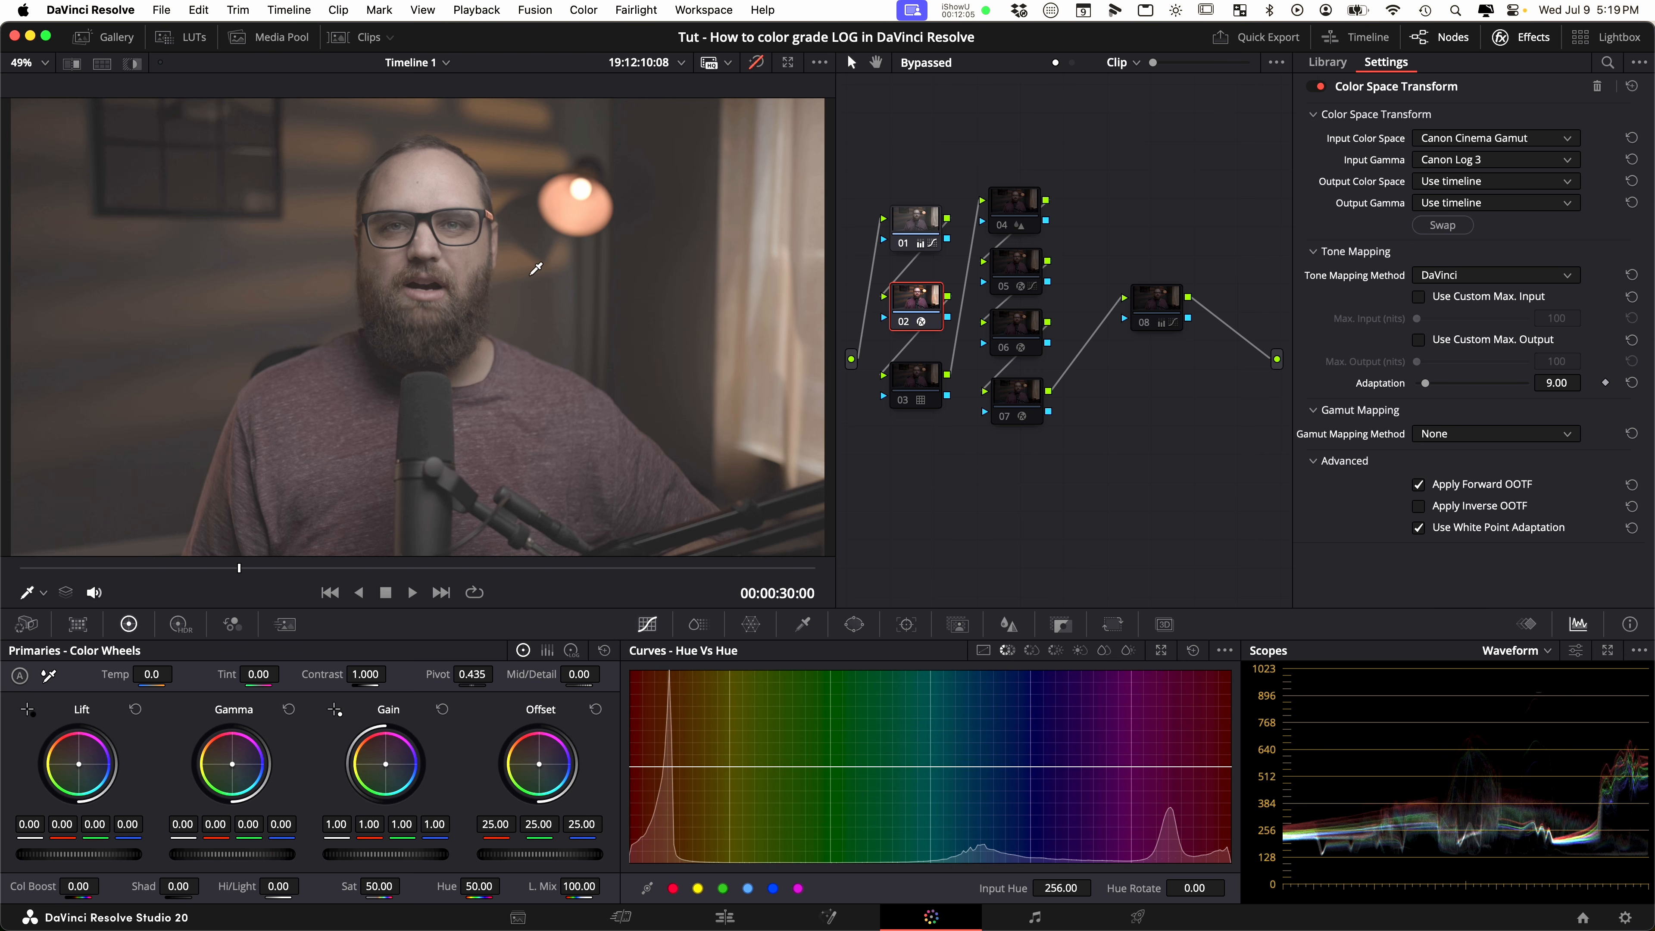
key("shift+d")
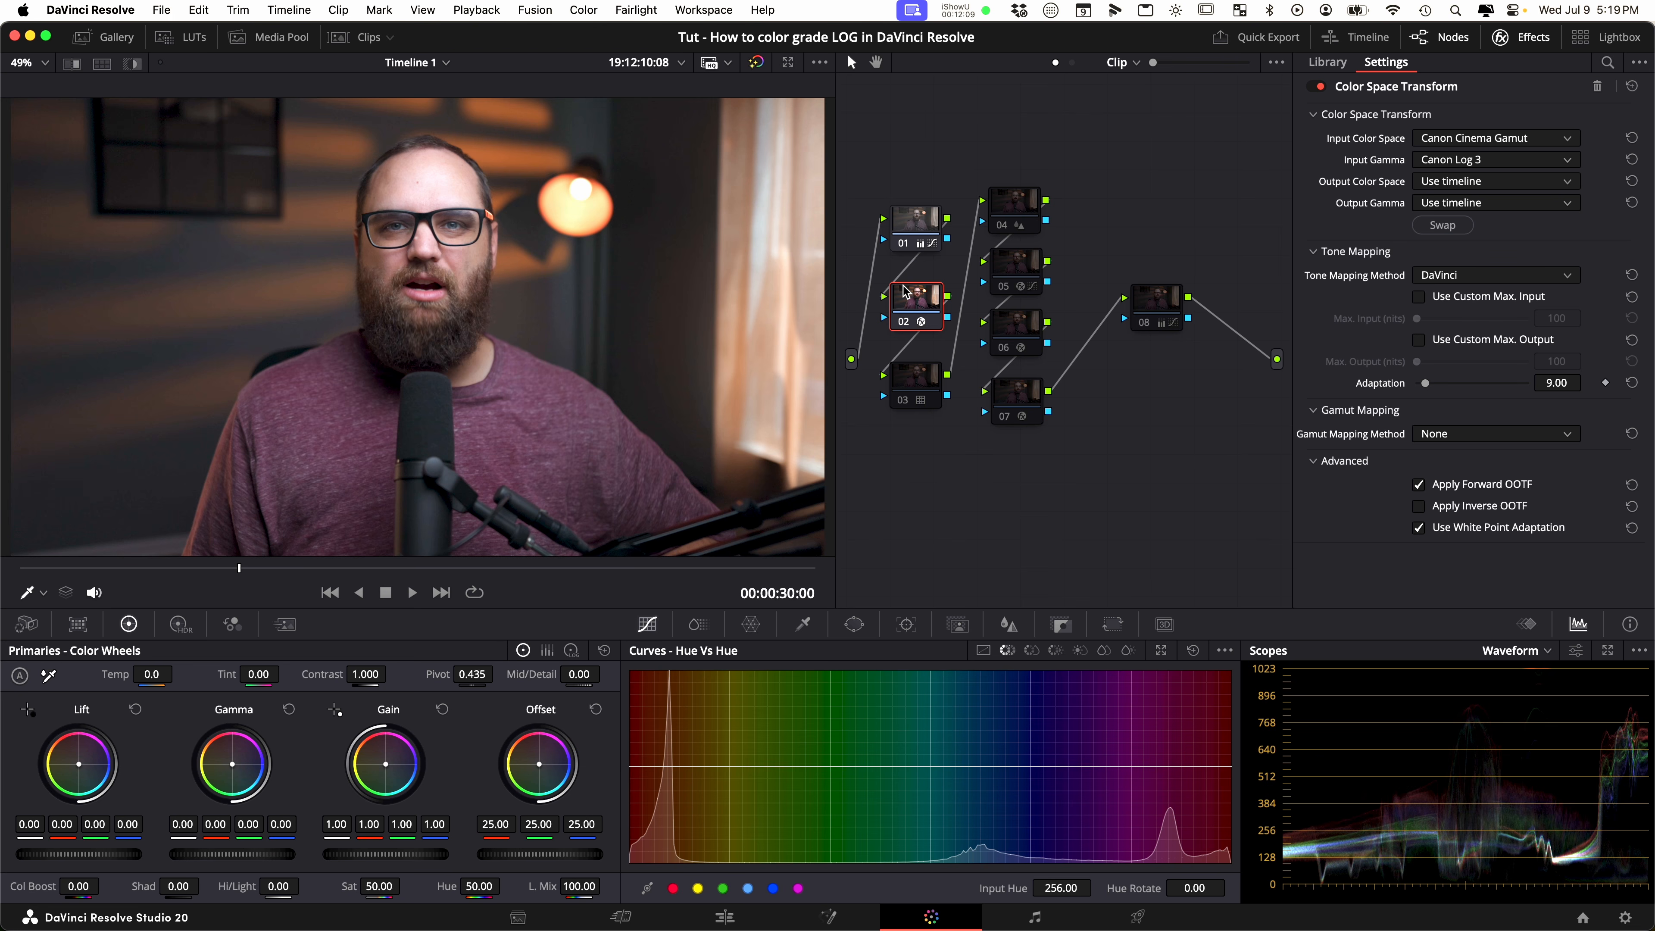
Step: Re-enable node 03 with the Oppenheimer Cloudy LUT, toggling it off and on to compare its effect
left_click(911, 405)
left_click(907, 398)
left_click(907, 397)
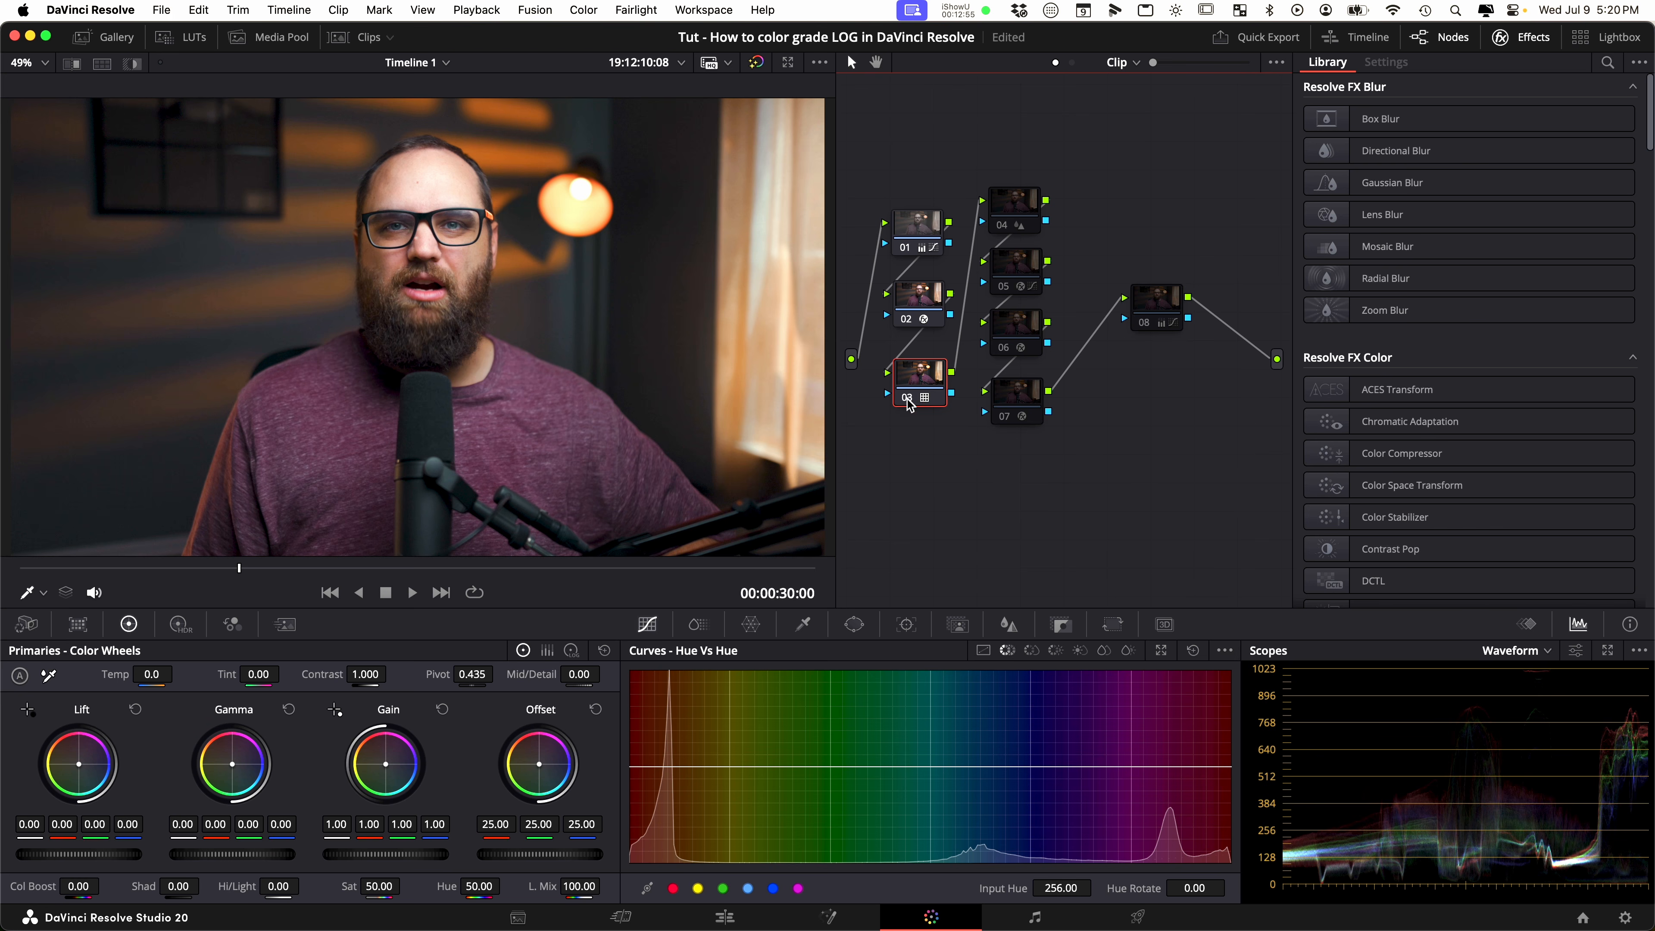
left_click(909, 399)
left_click(910, 398)
left_click_drag(916, 378, 914, 380)
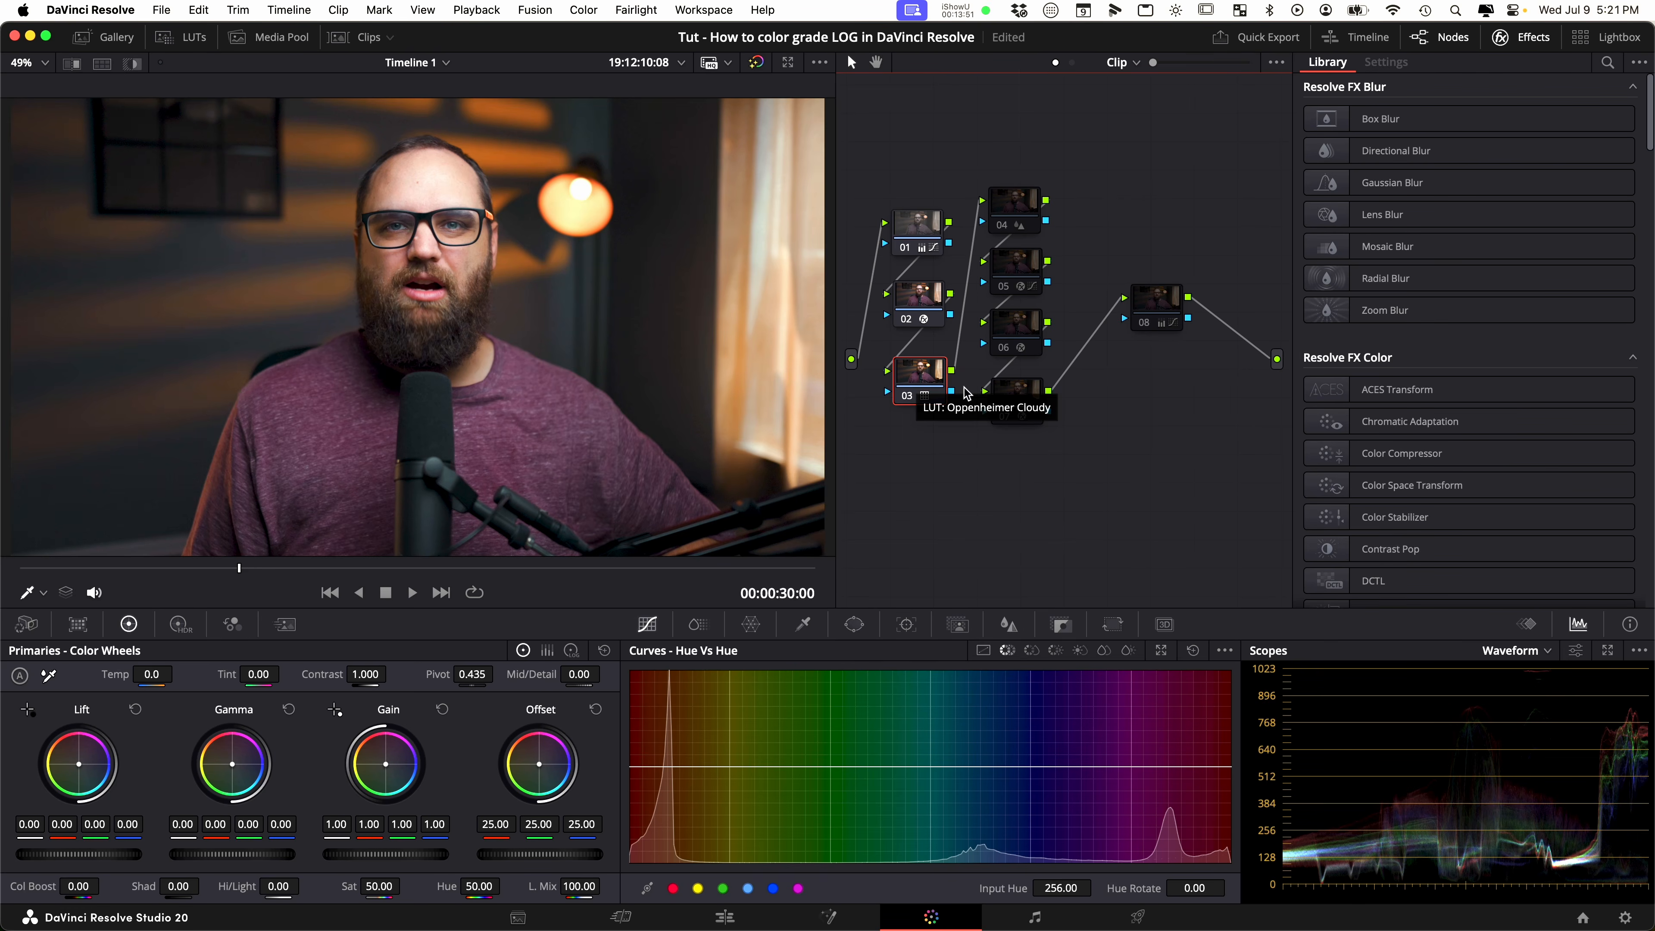
Step: Re-enable node 04 (Blur, Sharpen & Mist), node 05 (Vignette) and node 06 (Glow), toggling the Glow node off and on to compare
left_click(1003, 225)
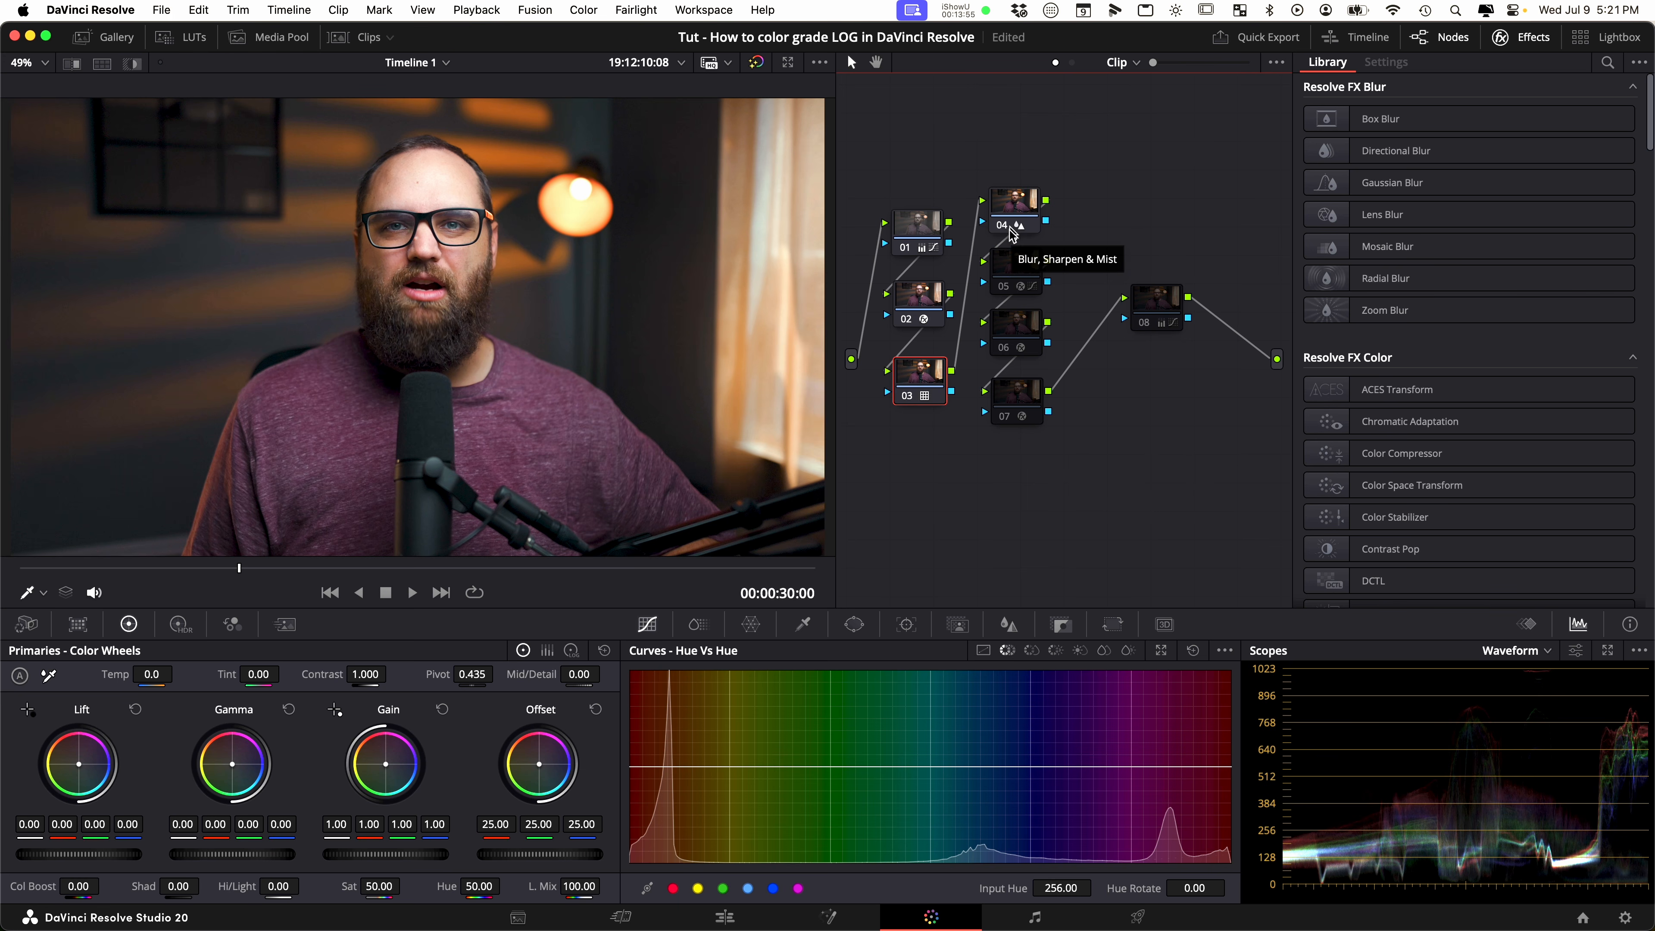
left_click(1005, 290)
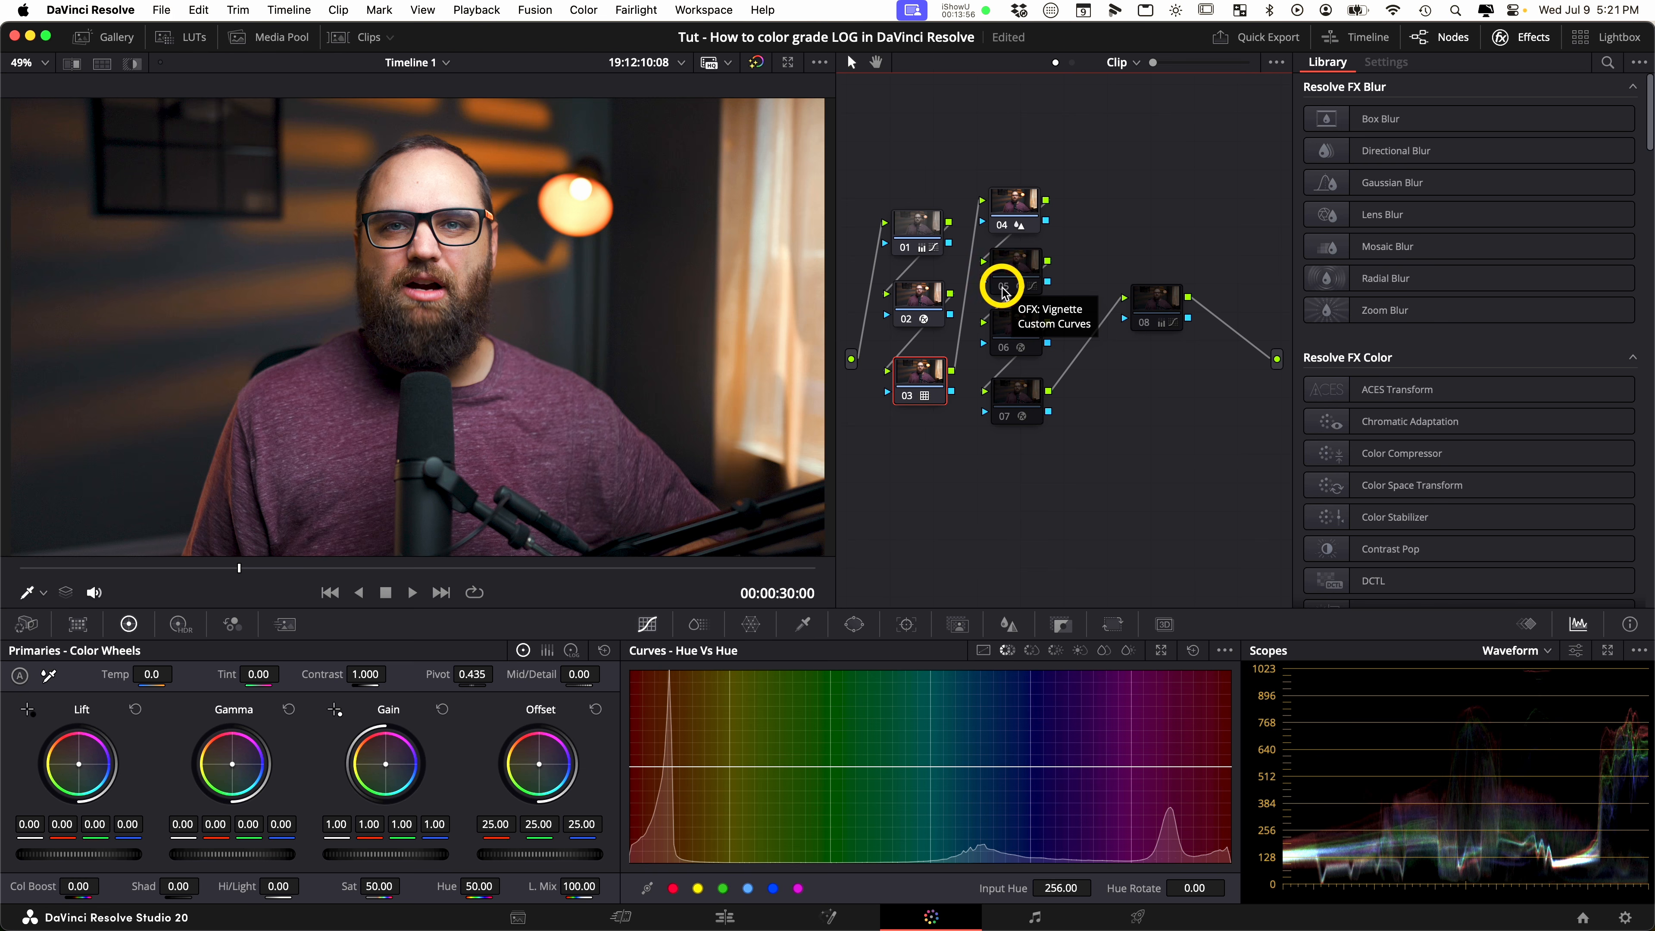
left_click(1004, 348)
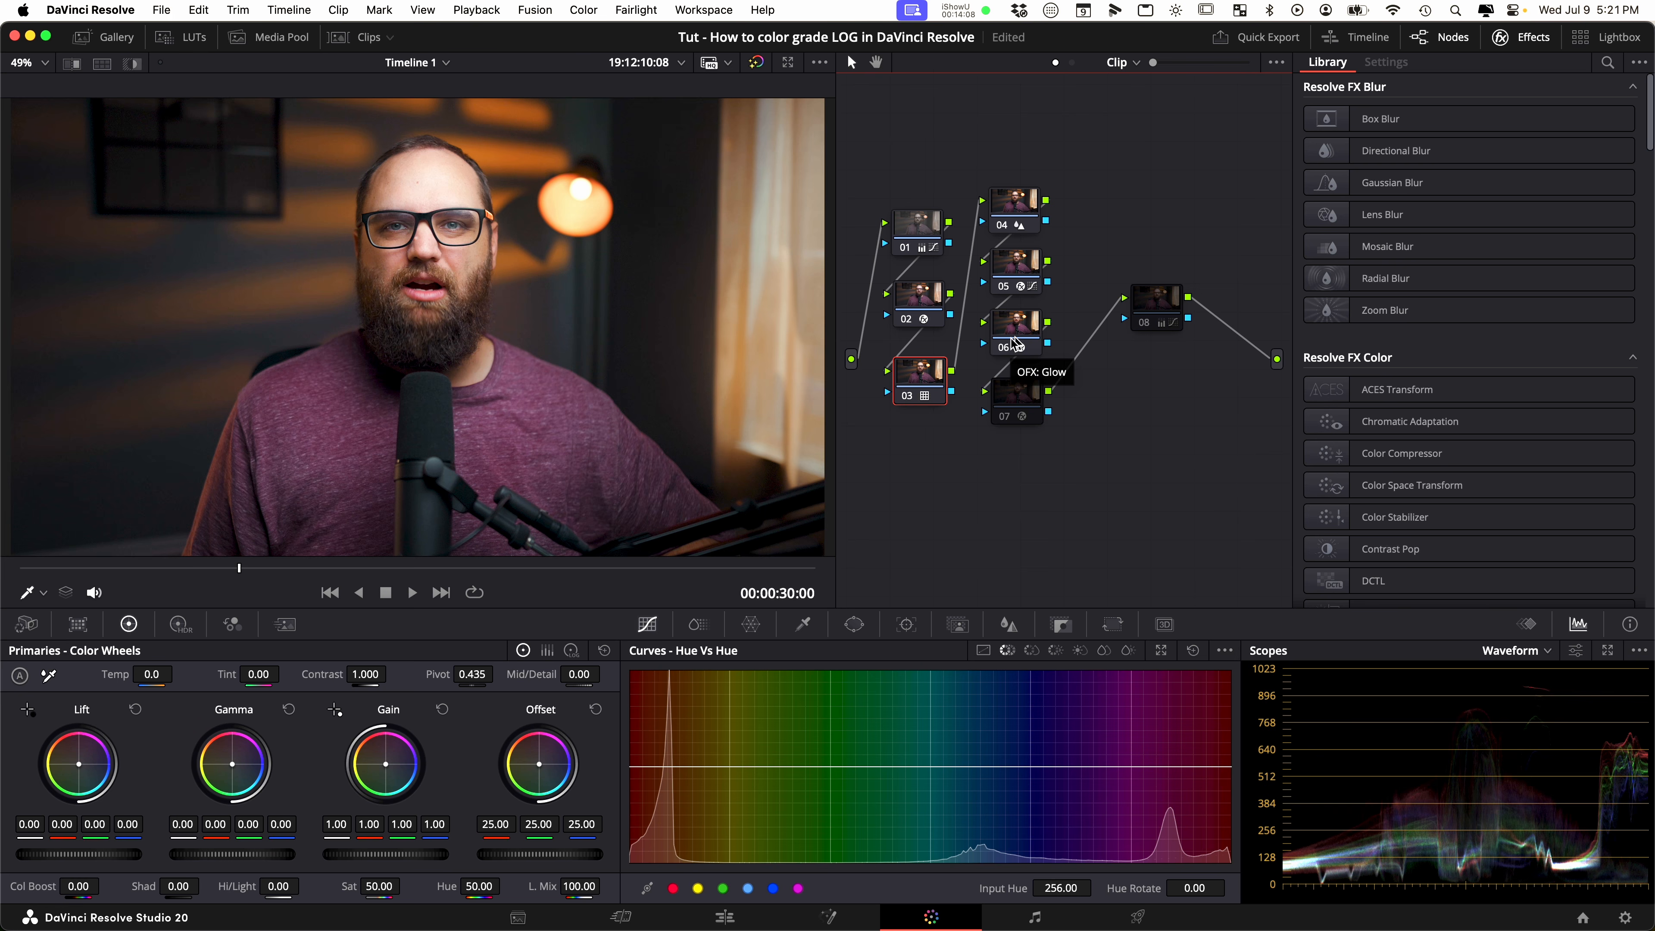
left_click(1003, 348)
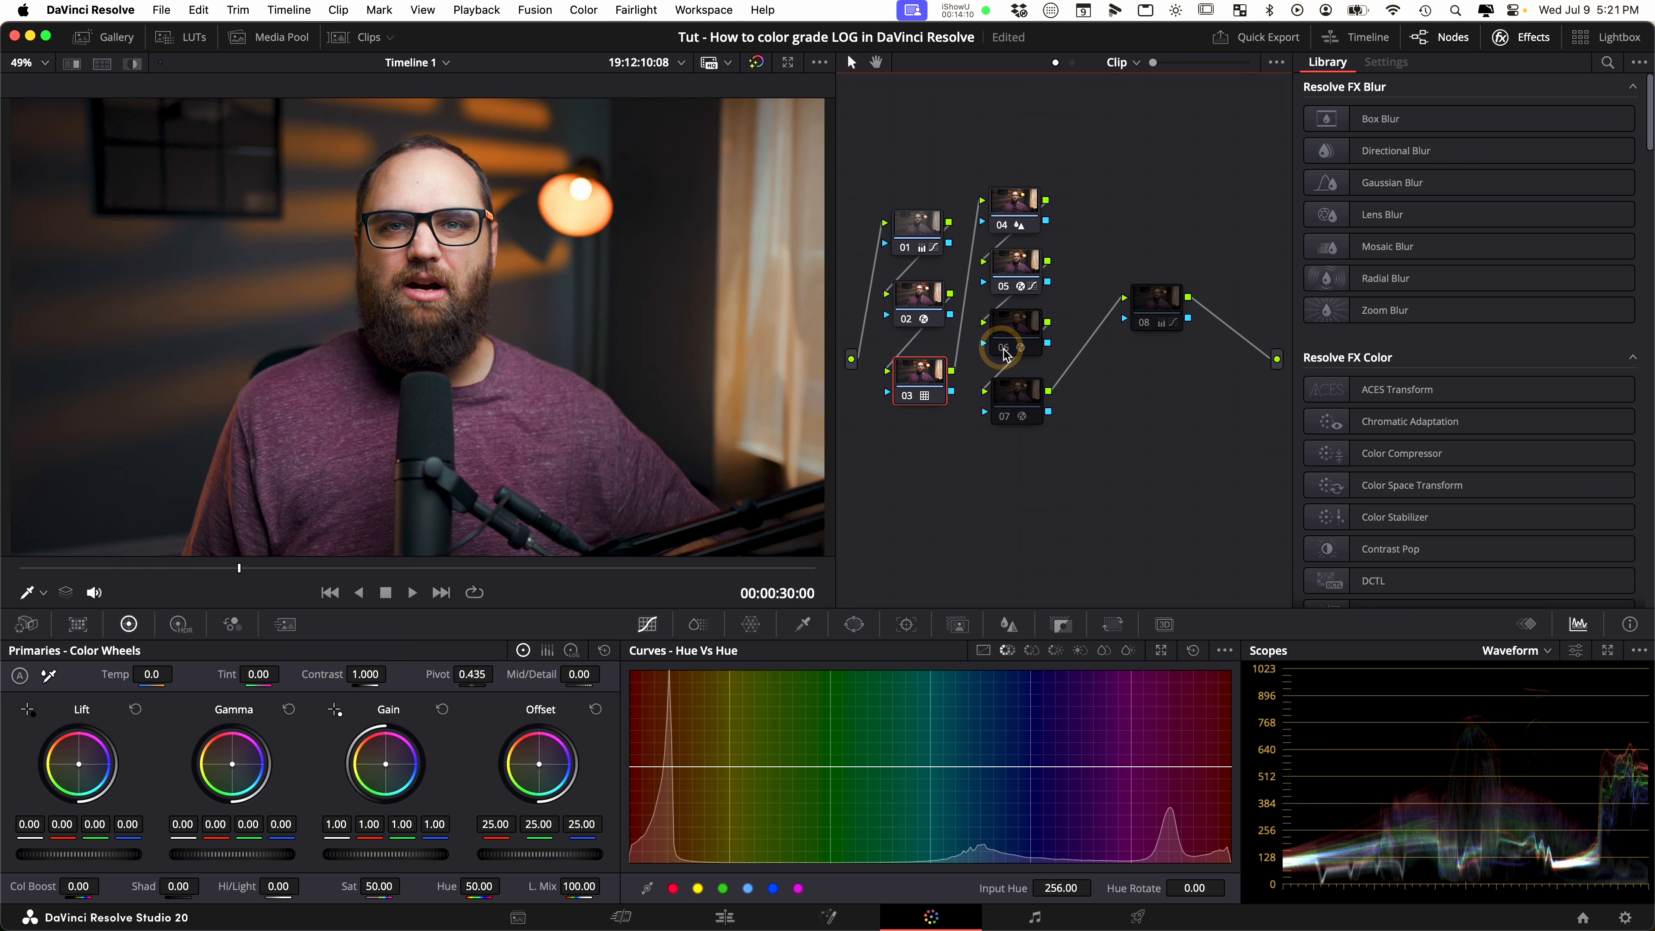
left_click(1003, 349)
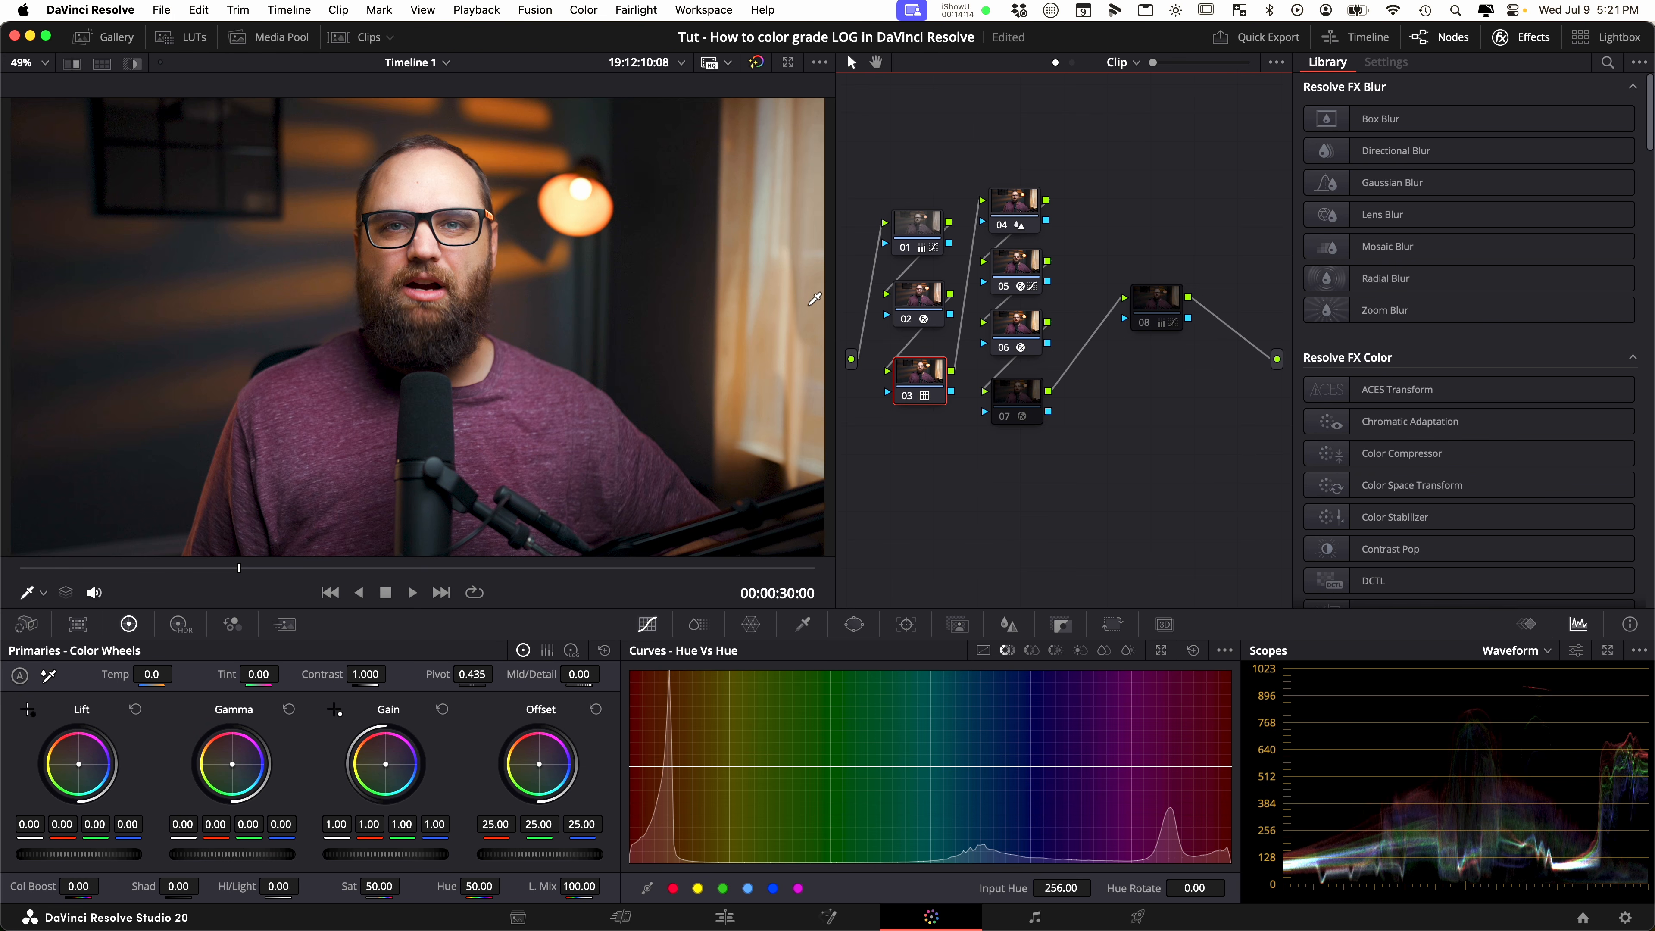
Step: Re-enable node 07 and show its Film Grain settings, and re-enable and select node 08
left_click(1005, 416)
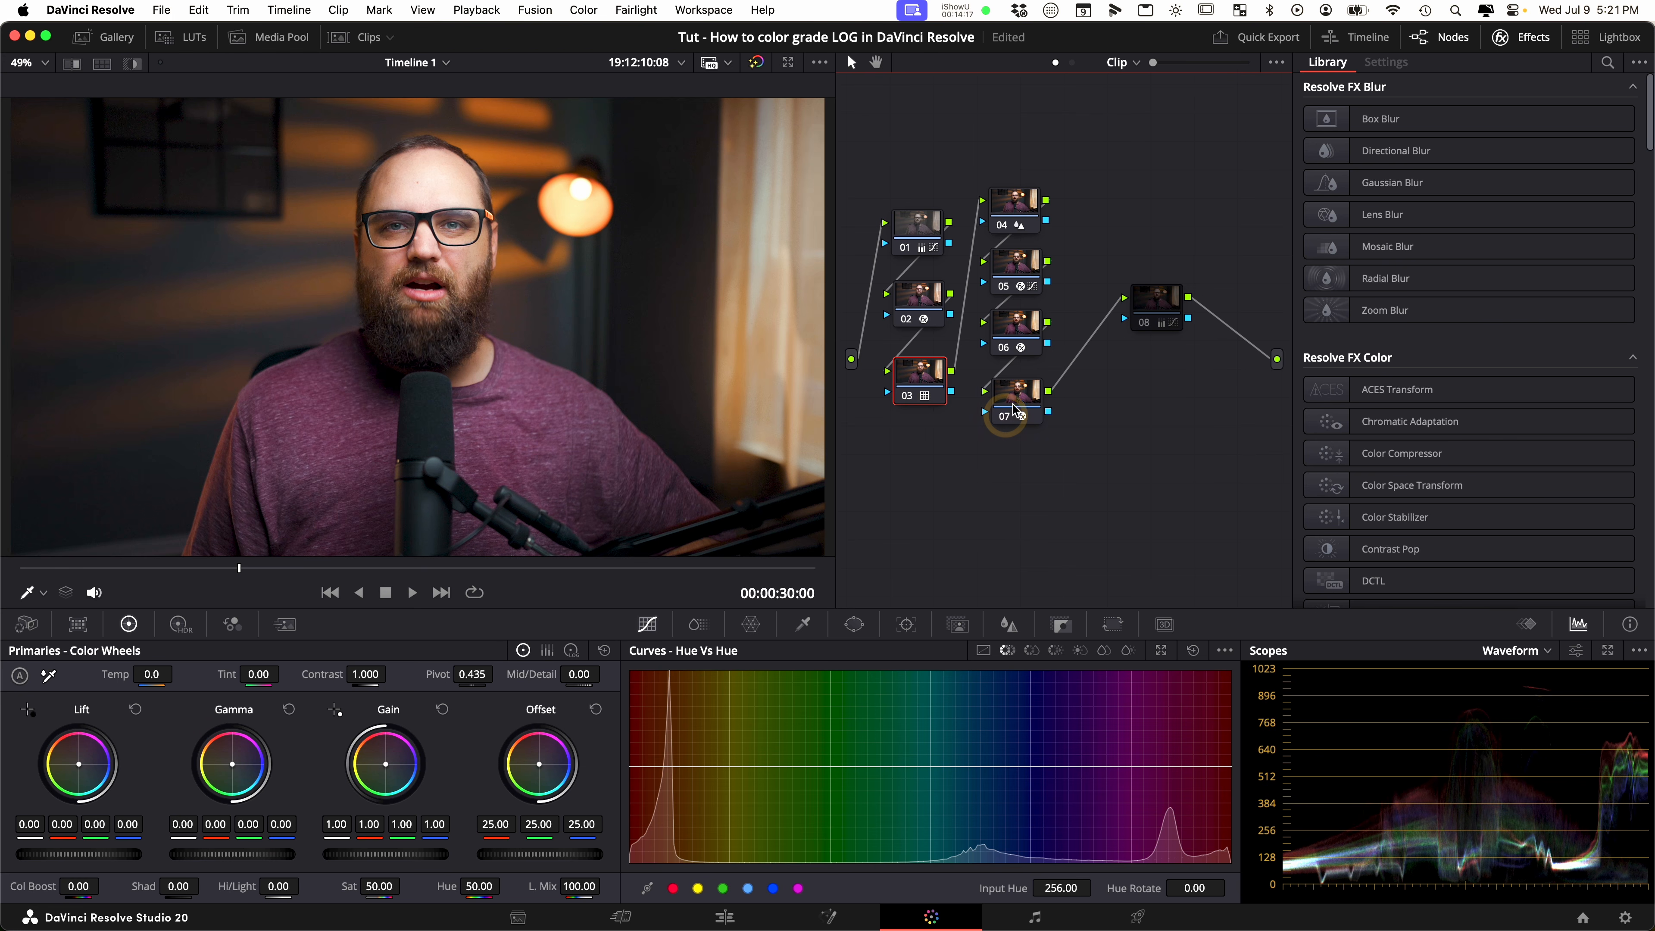
left_click(1017, 391)
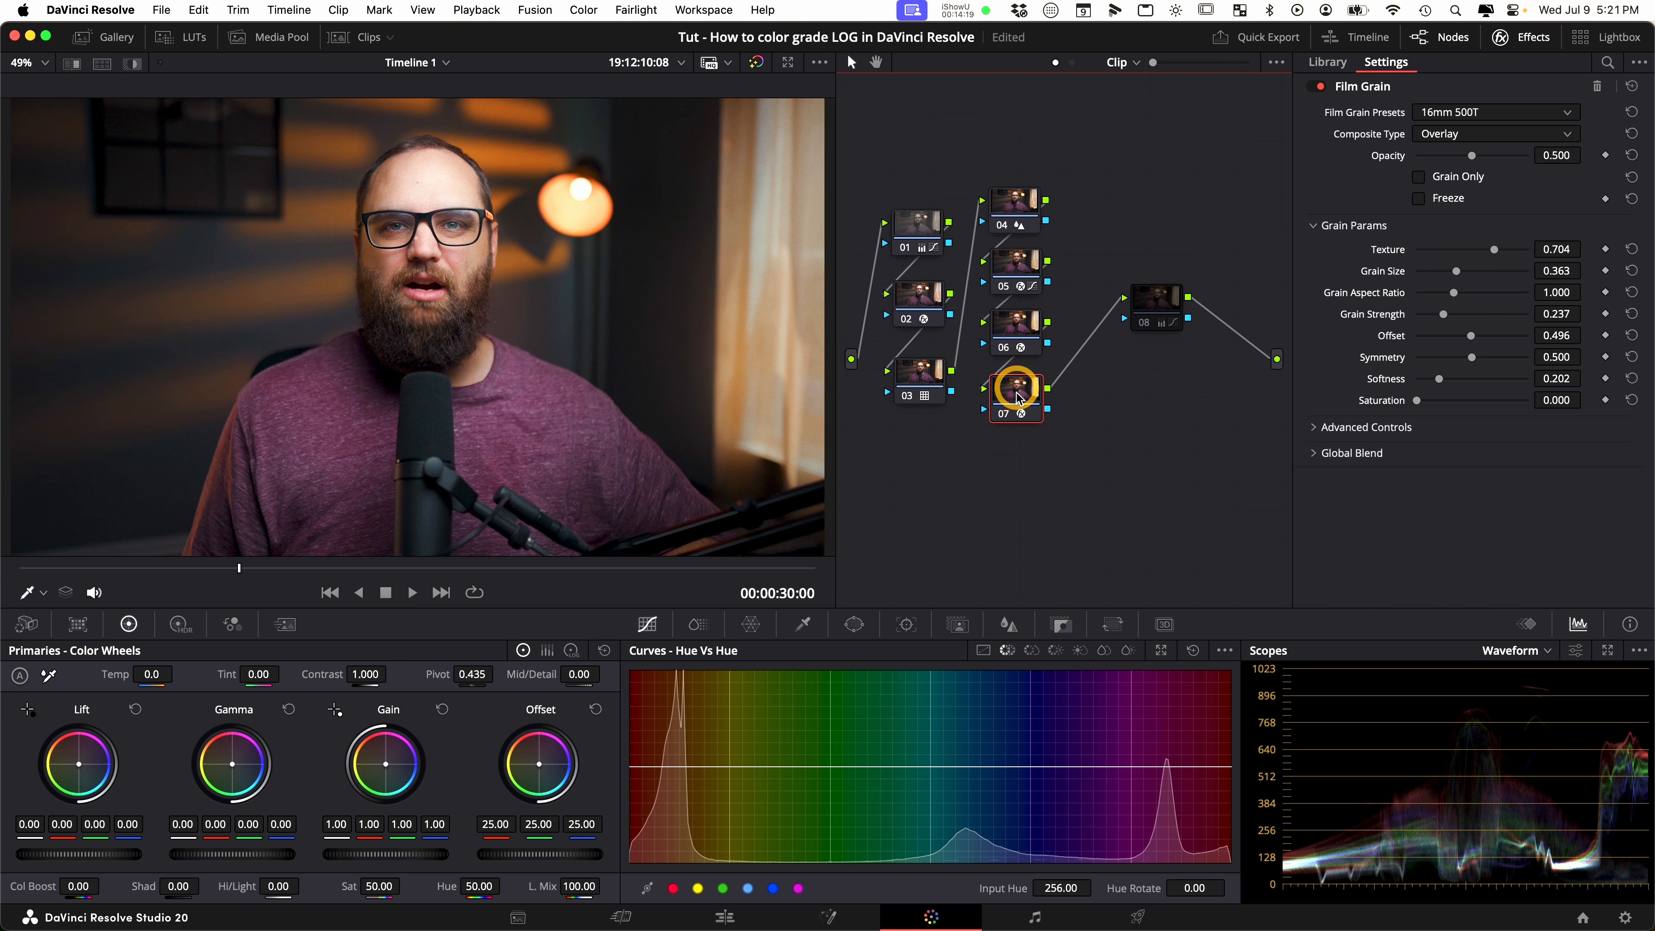
left_click(1145, 323)
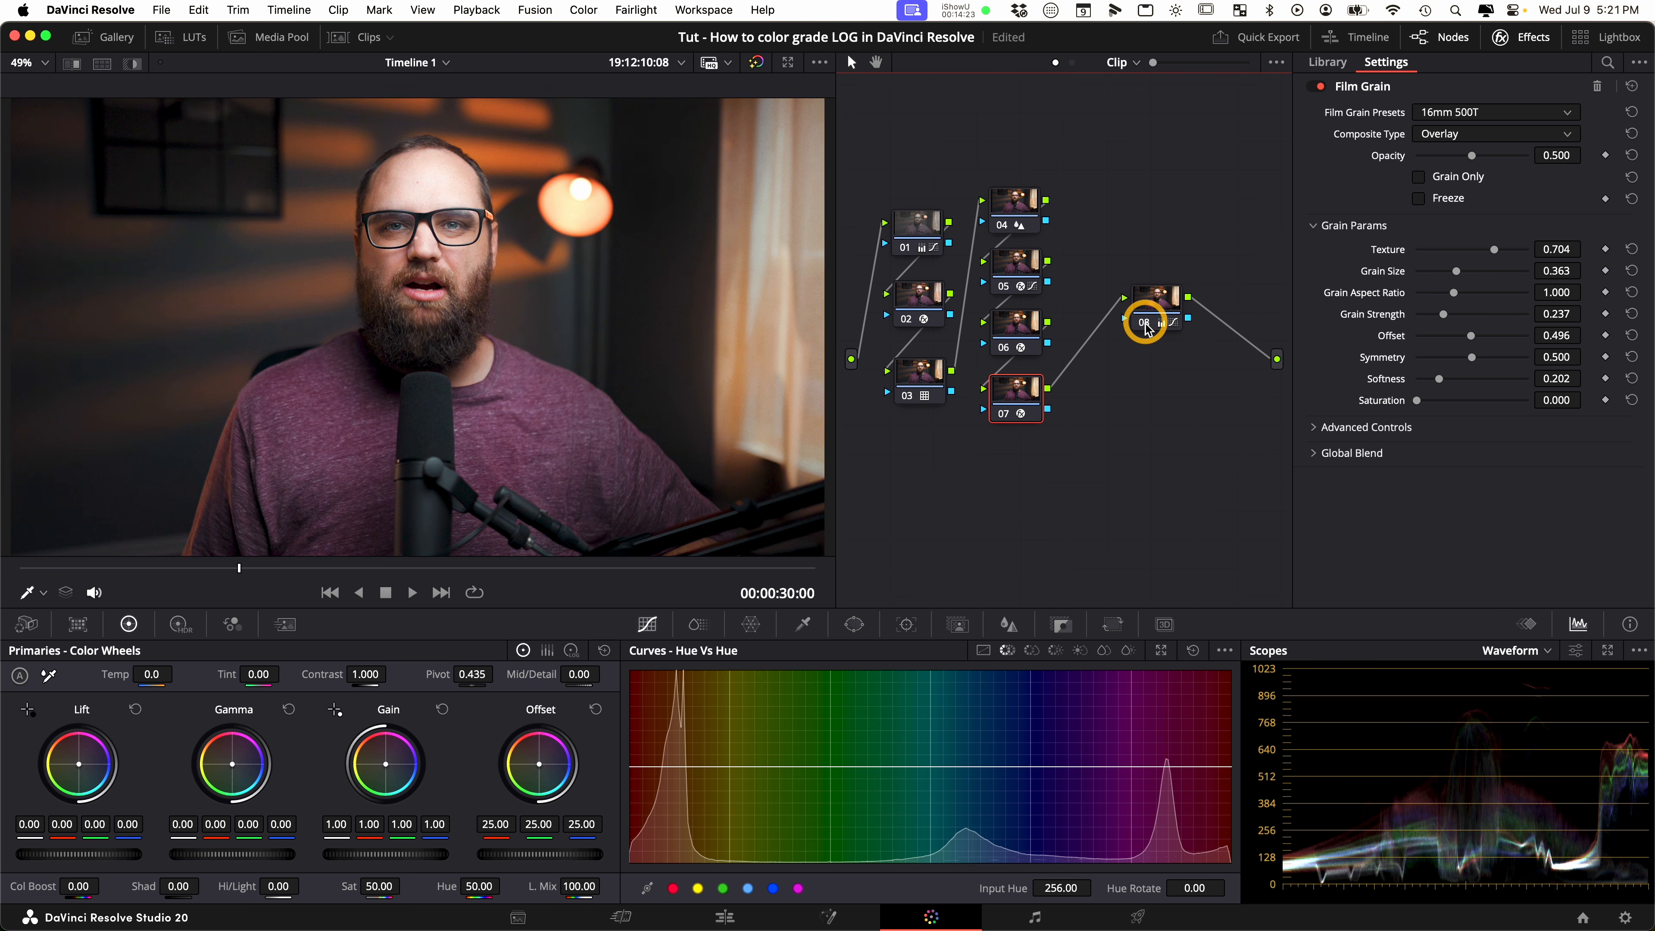
left_click(1157, 295)
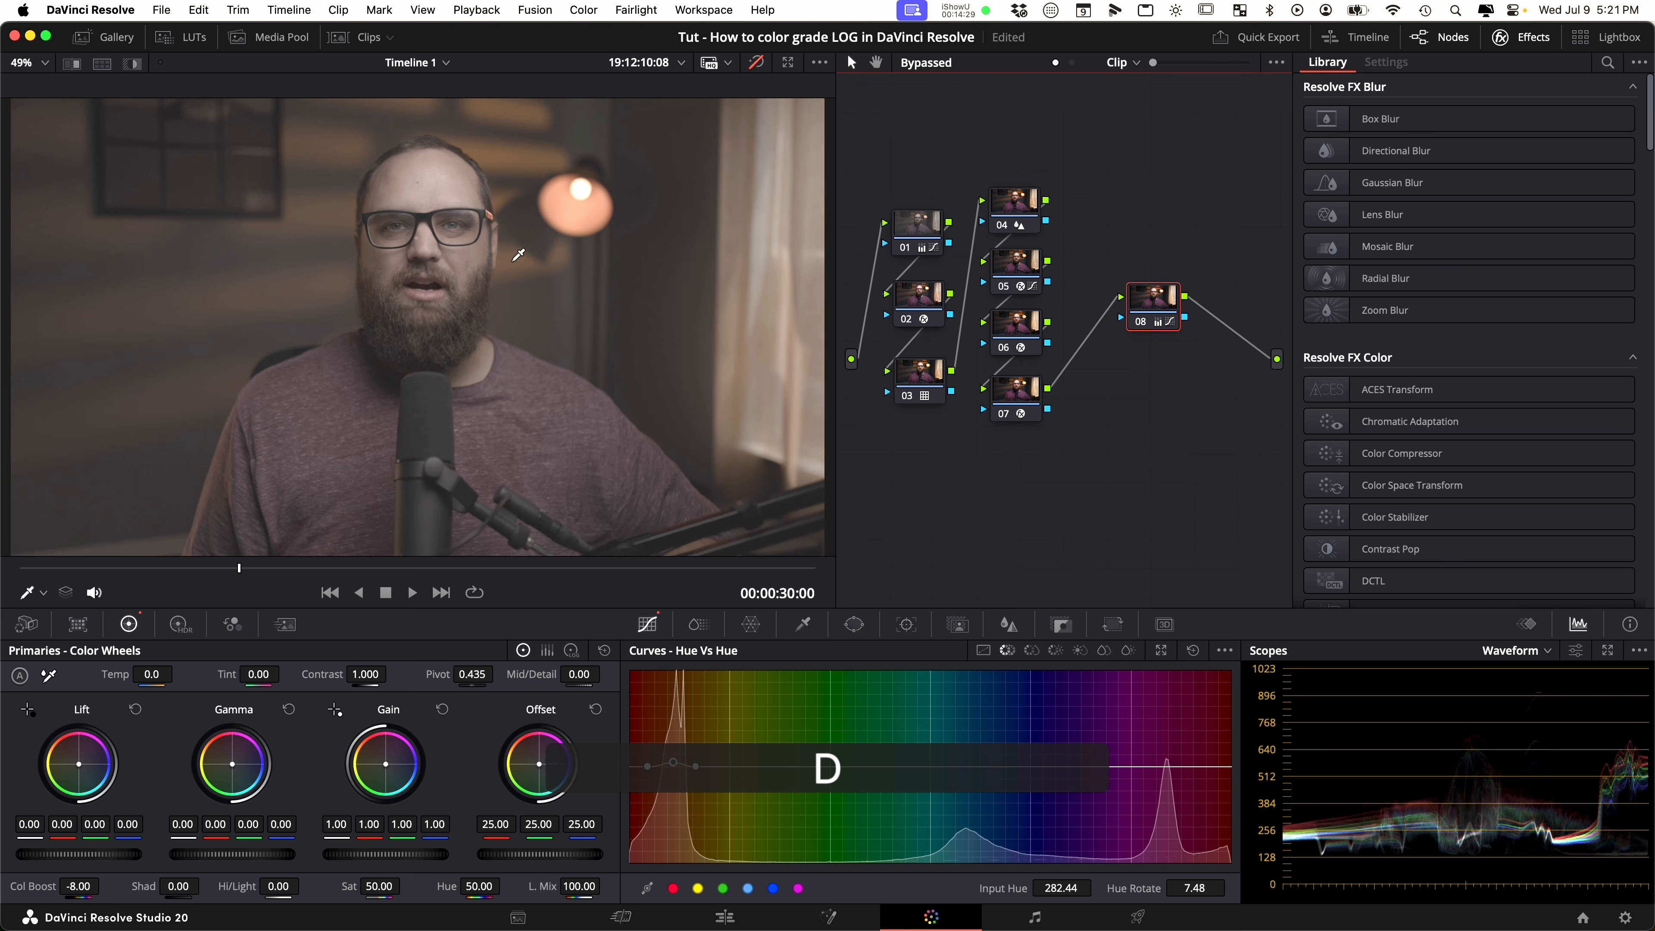
Step: Compare the image with the whole grade bypassed and active at the current frame and at 00:00:35:15
key("shift+d")
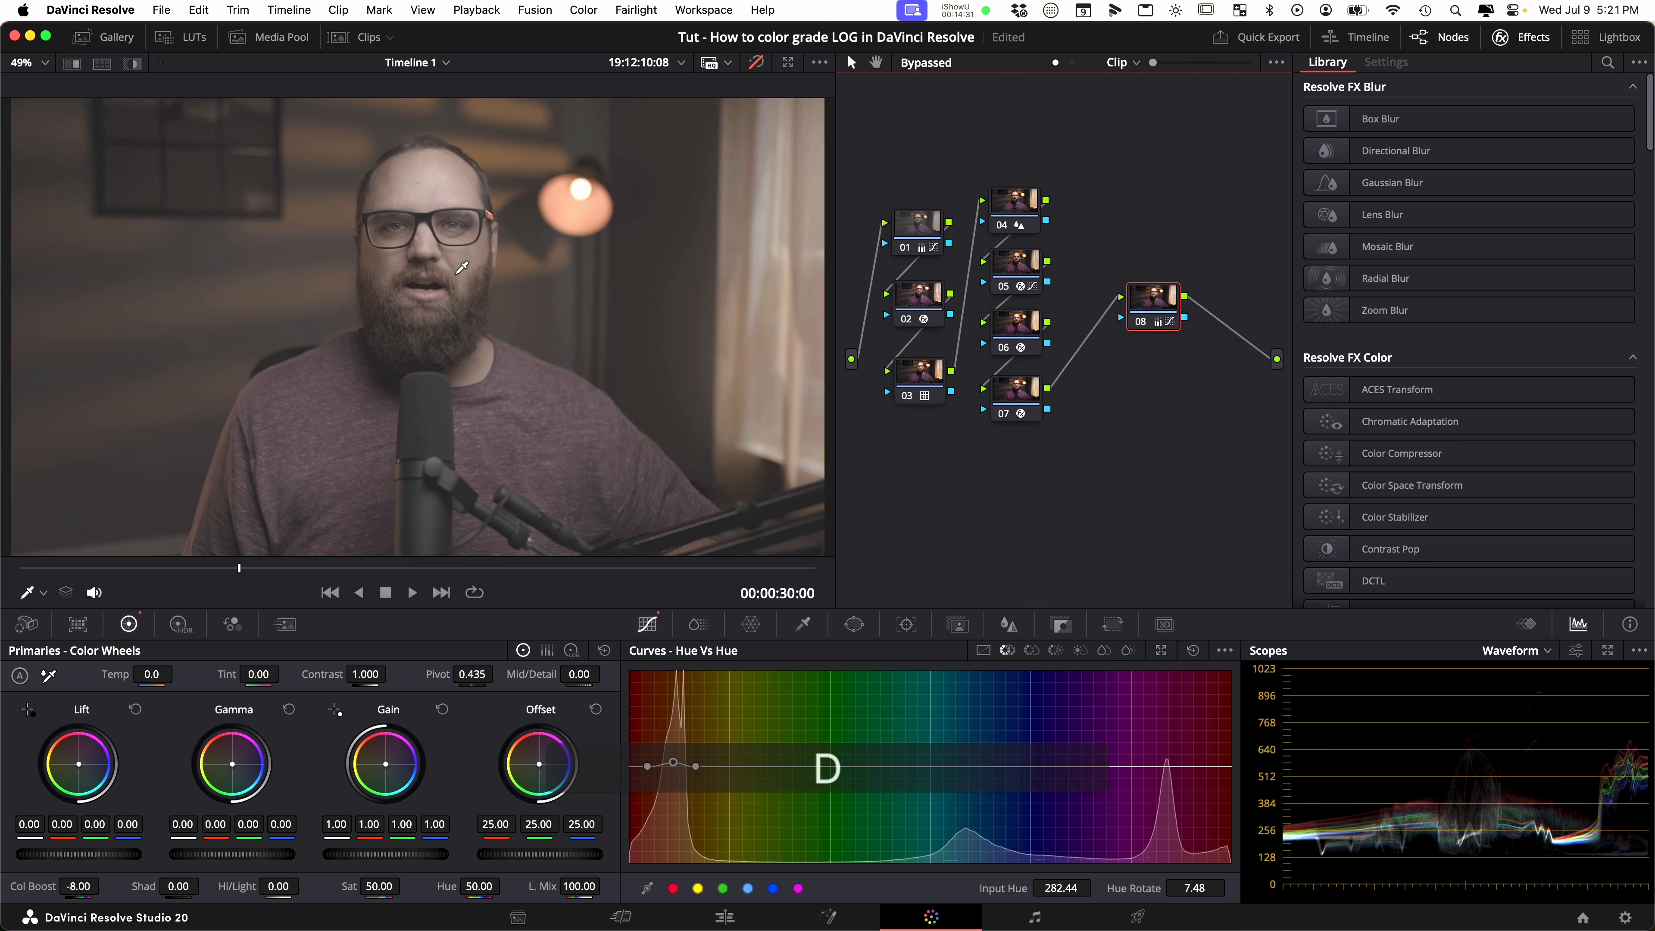
key("shift+d")
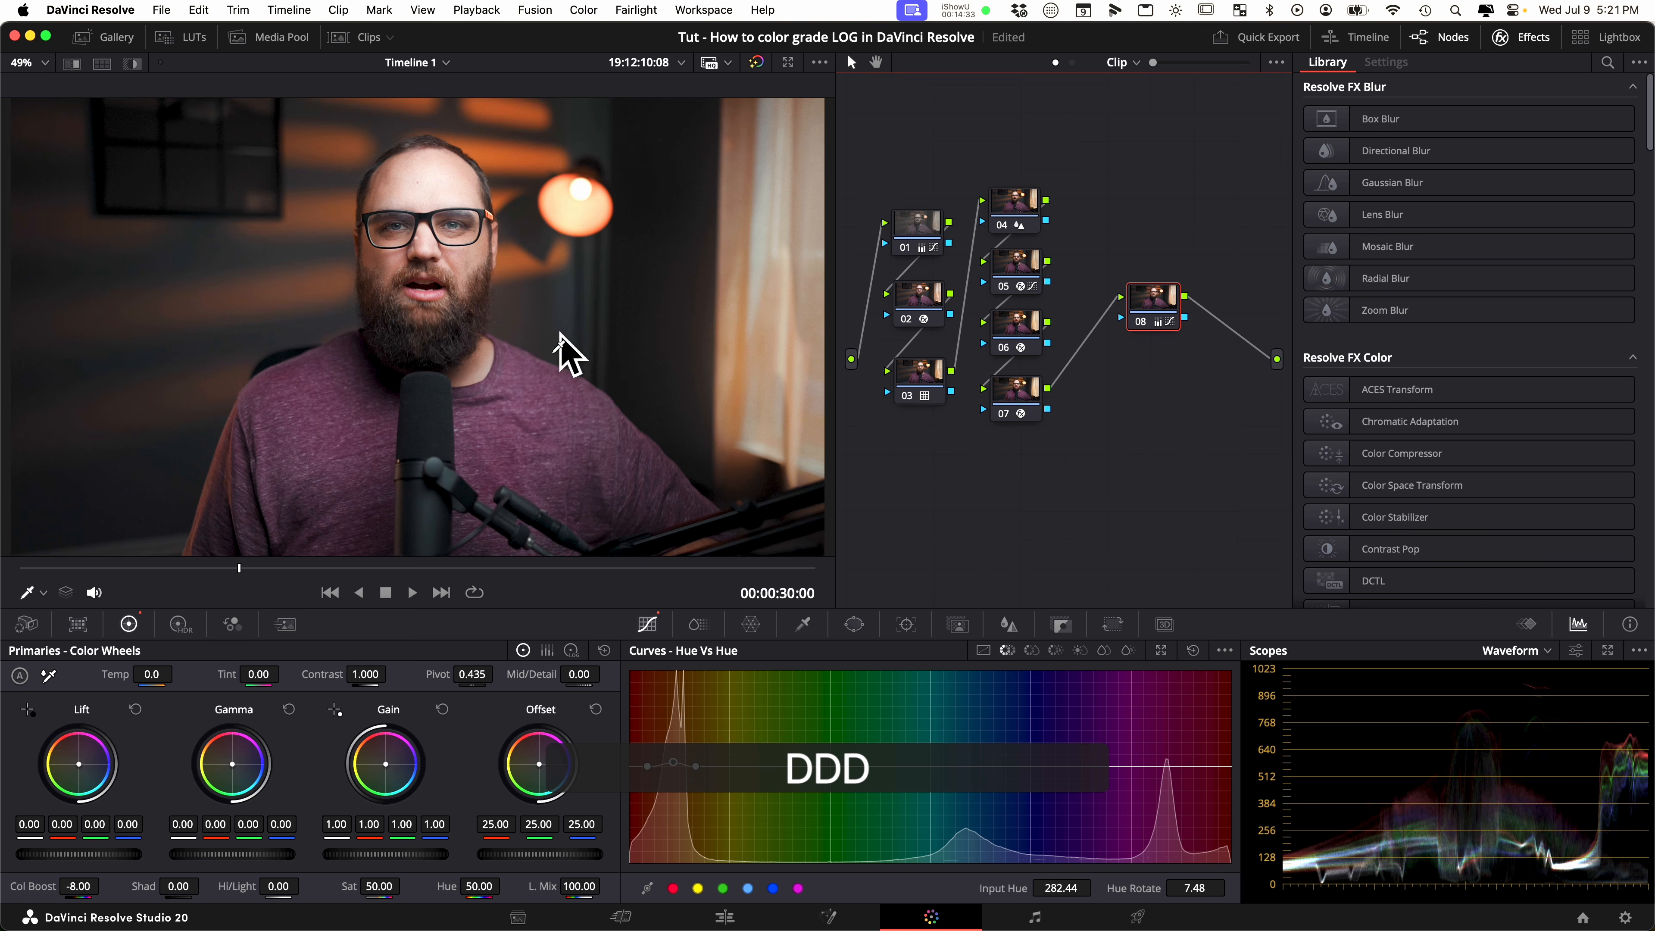
left_click_drag(277, 568, 282, 568)
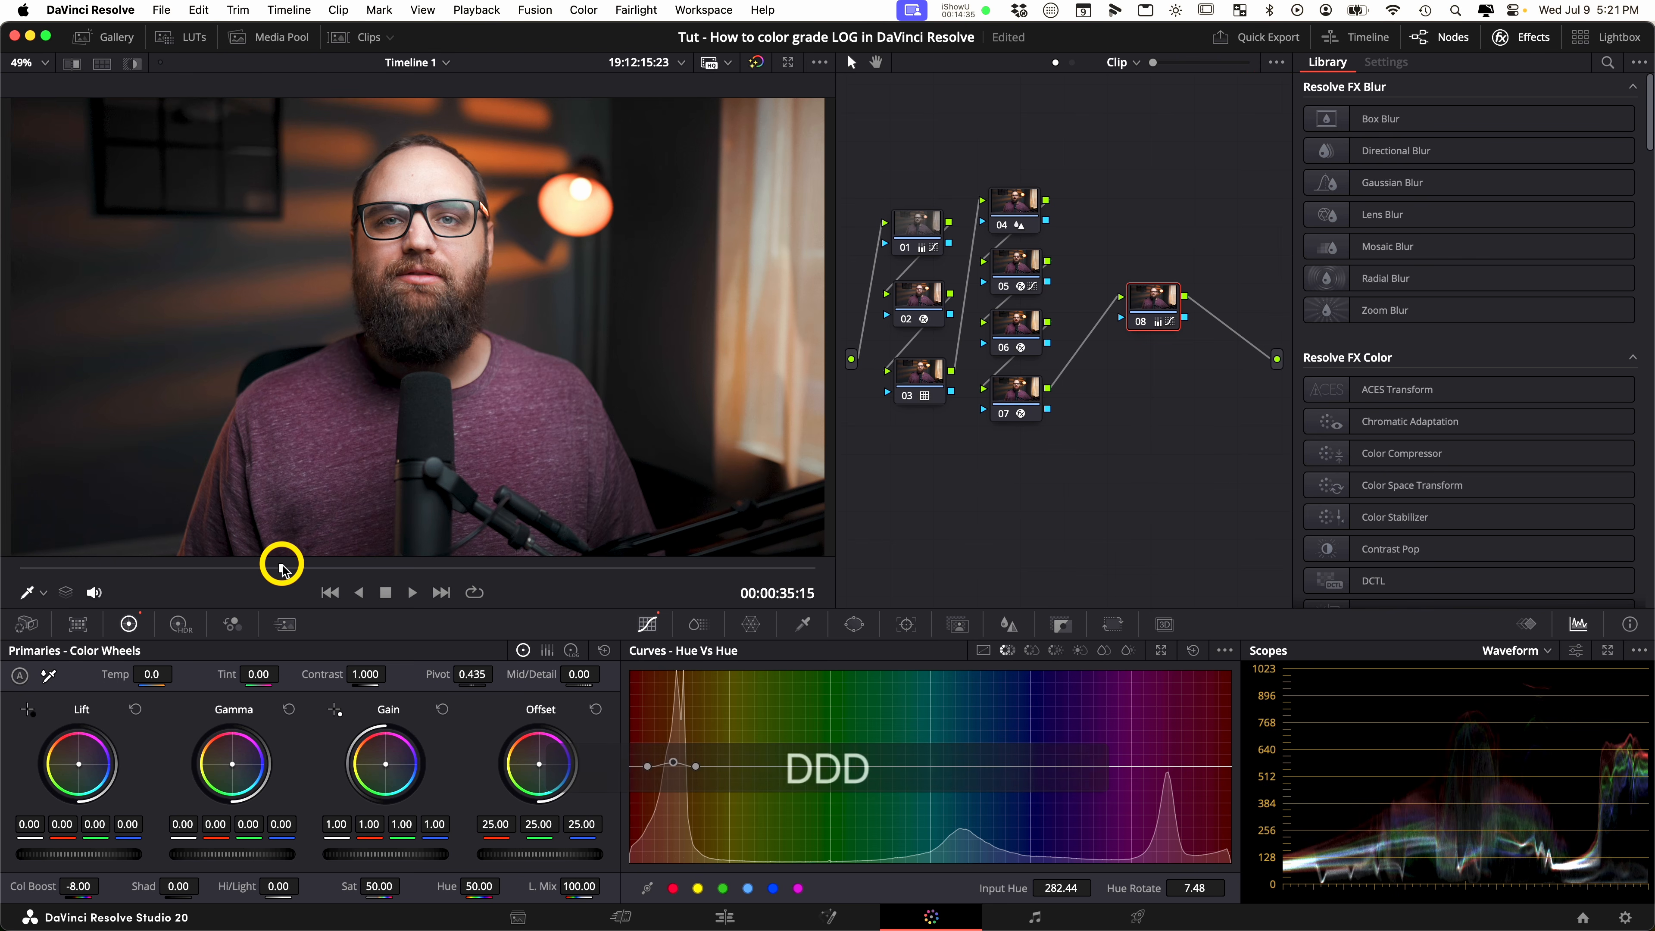
key("shift+d")
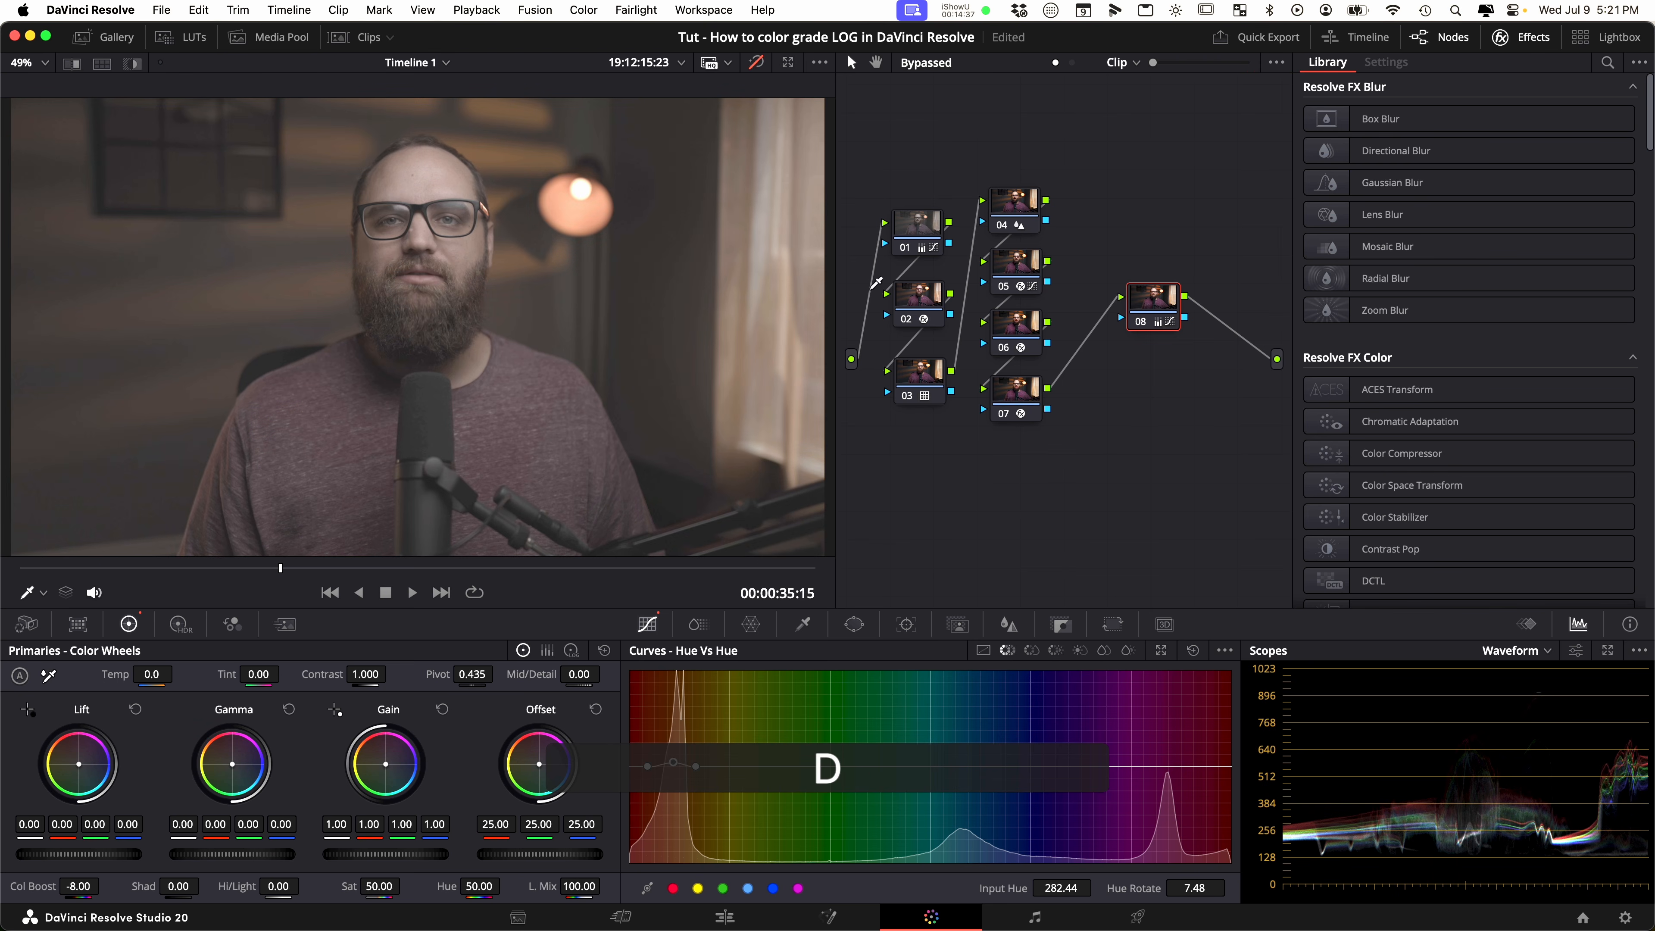
key("shift+d")
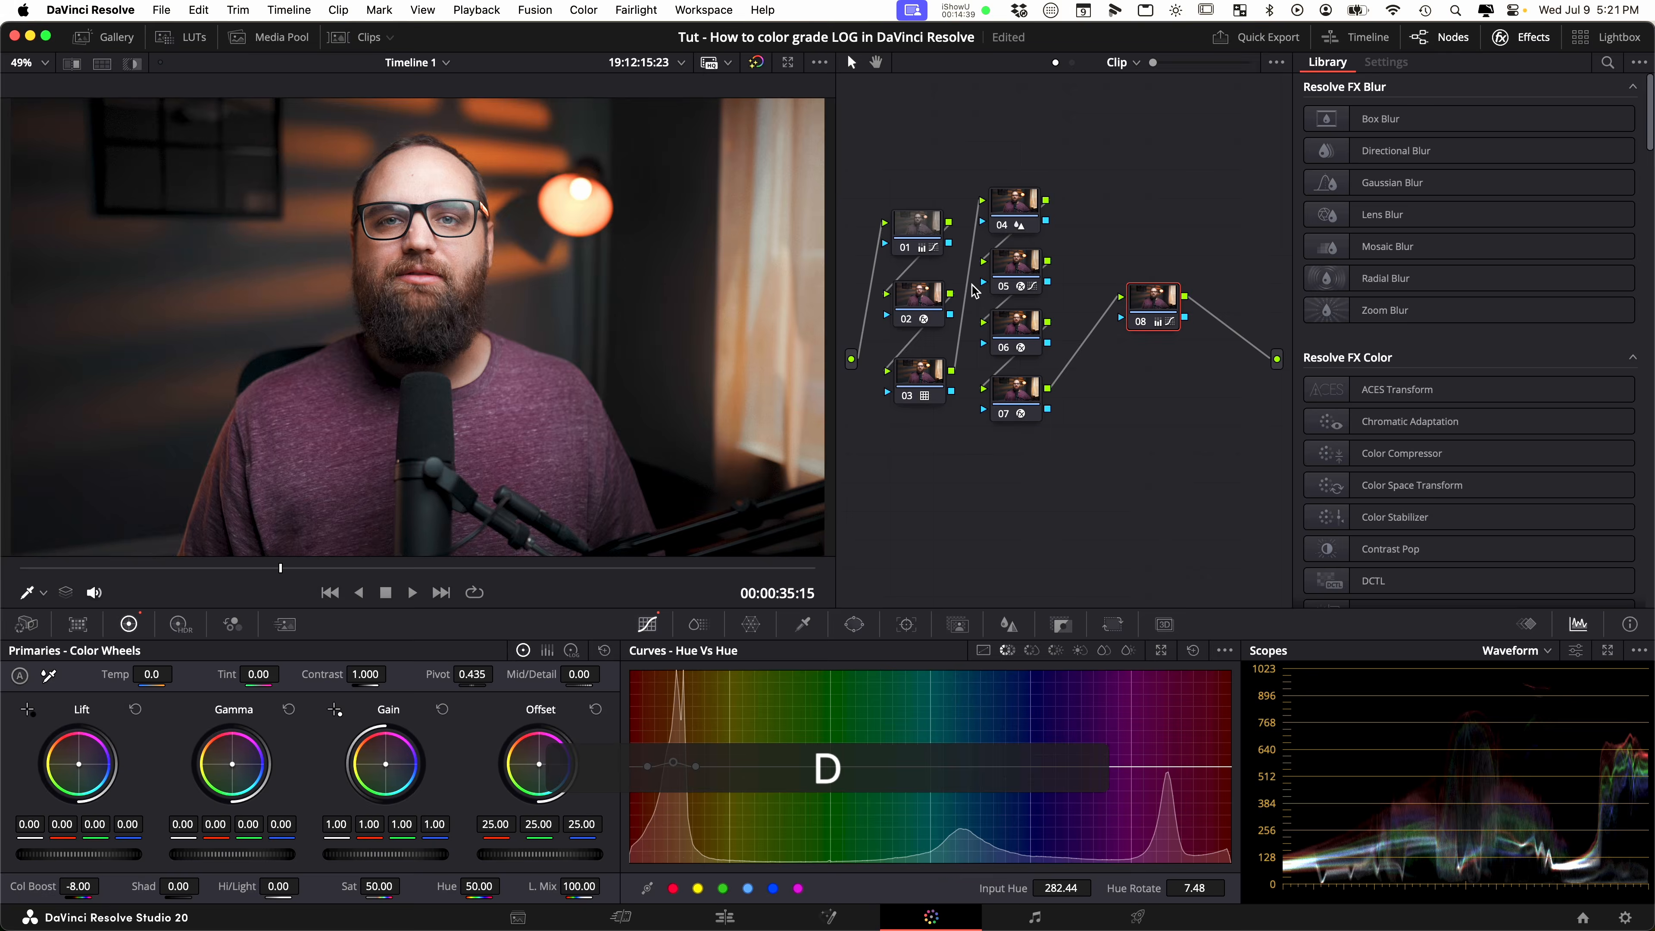